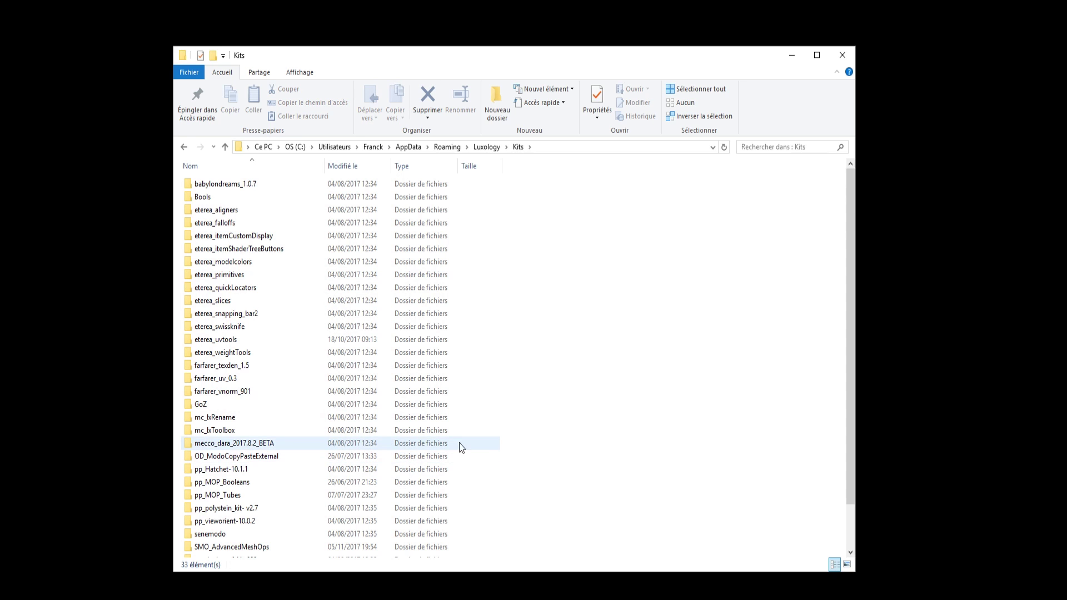
Copy the SMO_AdvancedMeshOps folder from the SMO_AdvancedMeshOps_v1.0.zip archive into the Luxology Kits folder.
drag(883, 200, 691, 148)
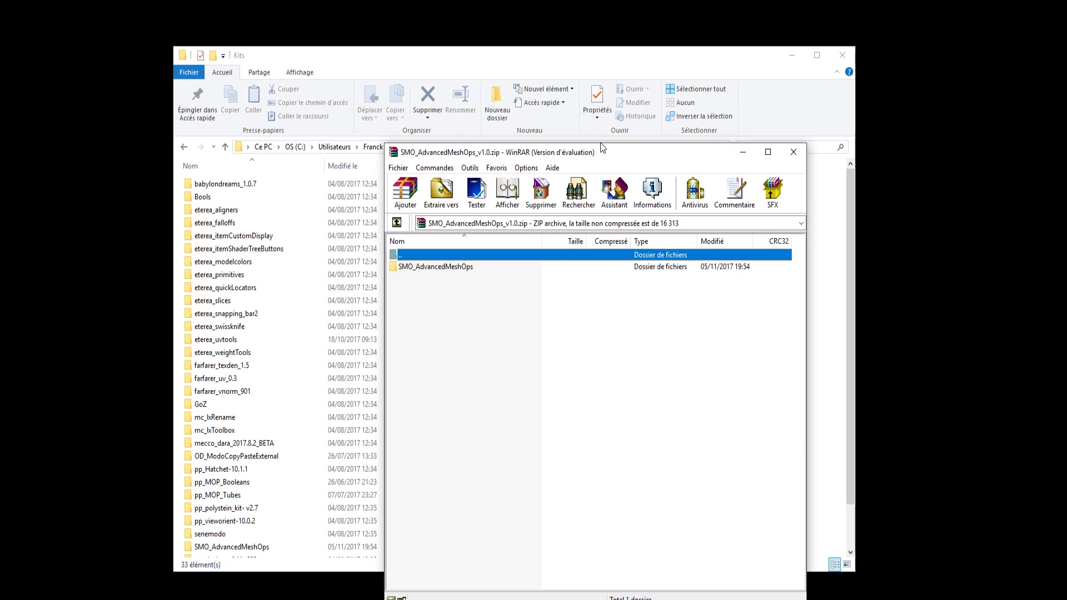
drag(600, 152, 716, 265)
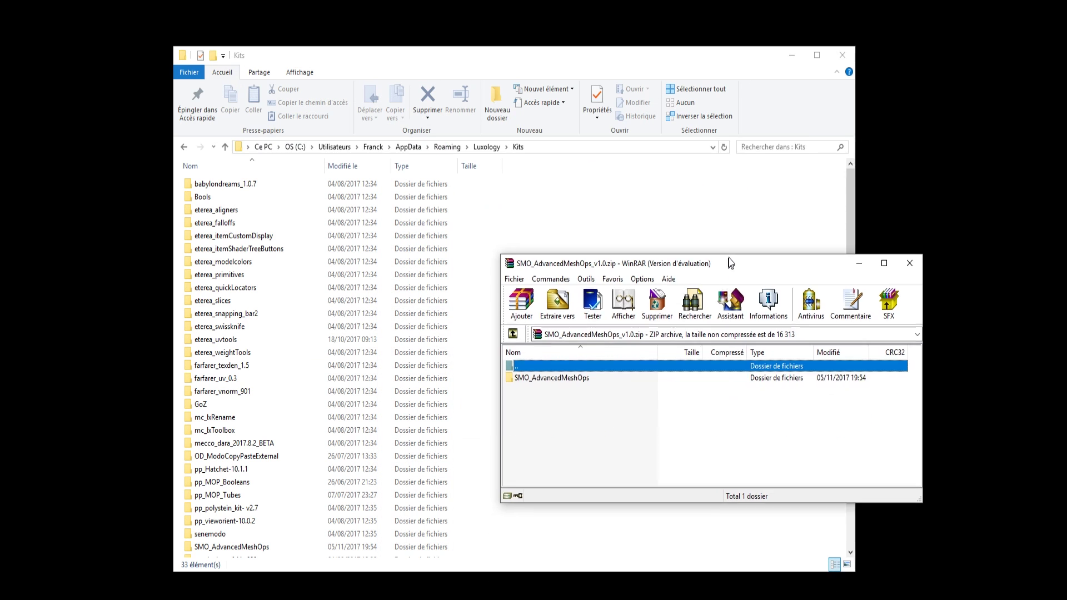
click(542, 372)
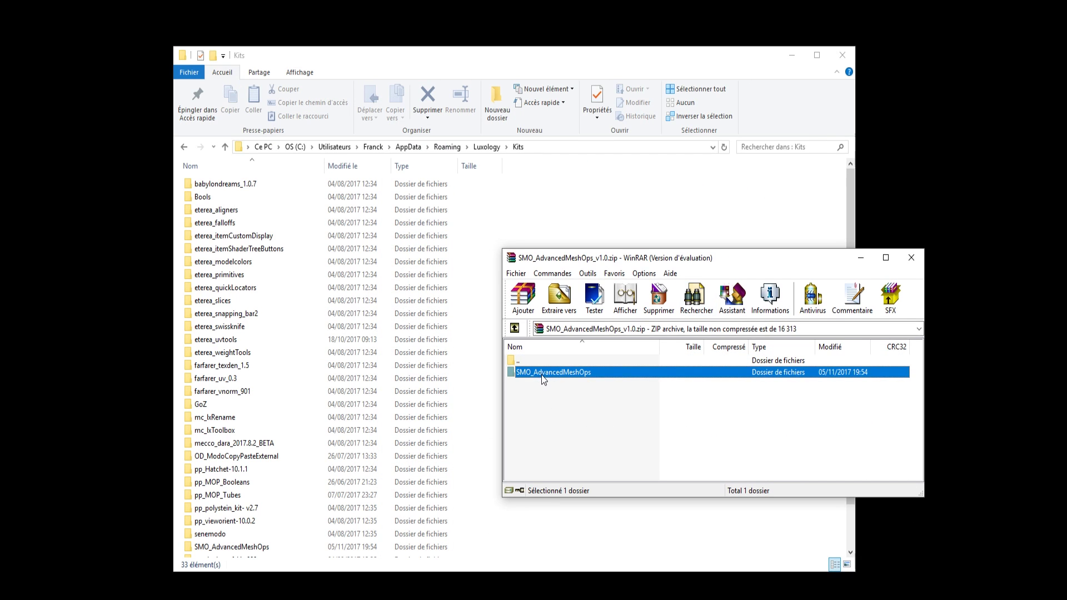
drag(540, 373, 592, 522)
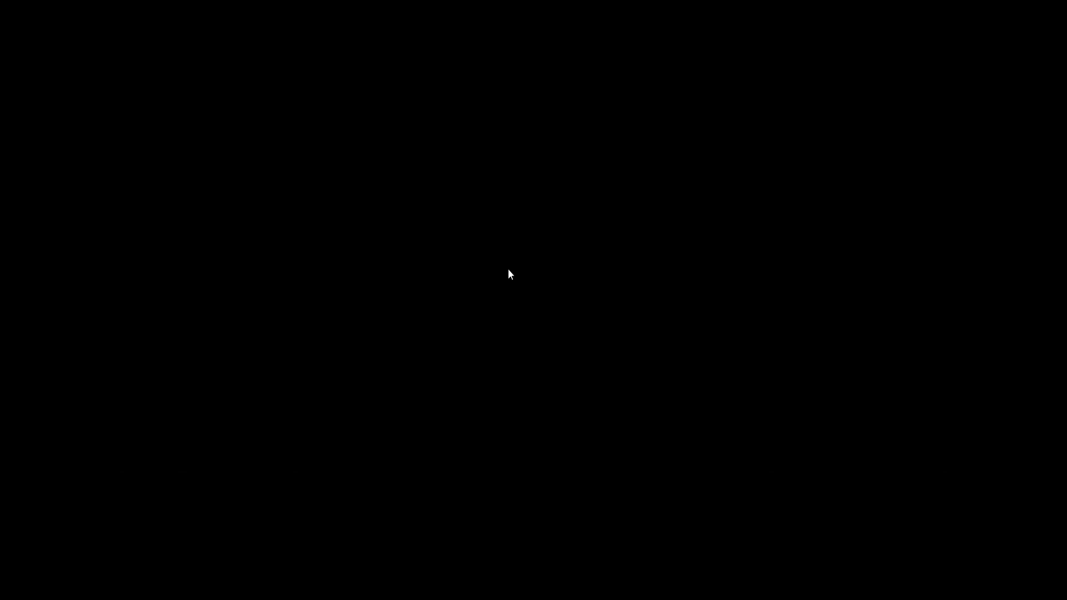
In Modo, dismiss the intro window and load the MeshOps_ADVANCED view into the empty MeshOps_ADV layout.
key(super)
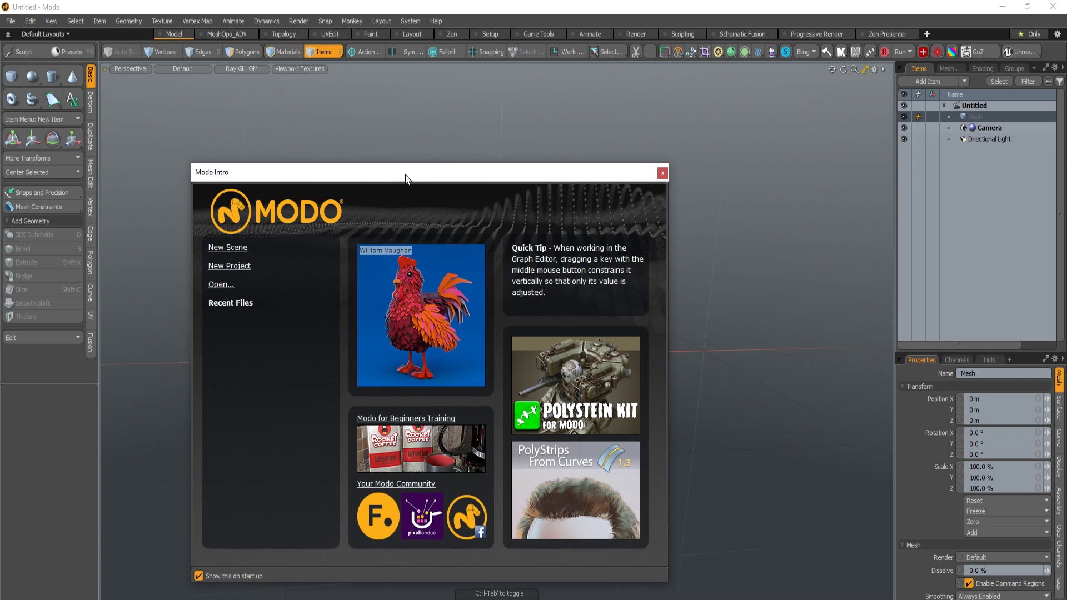
click(661, 174)
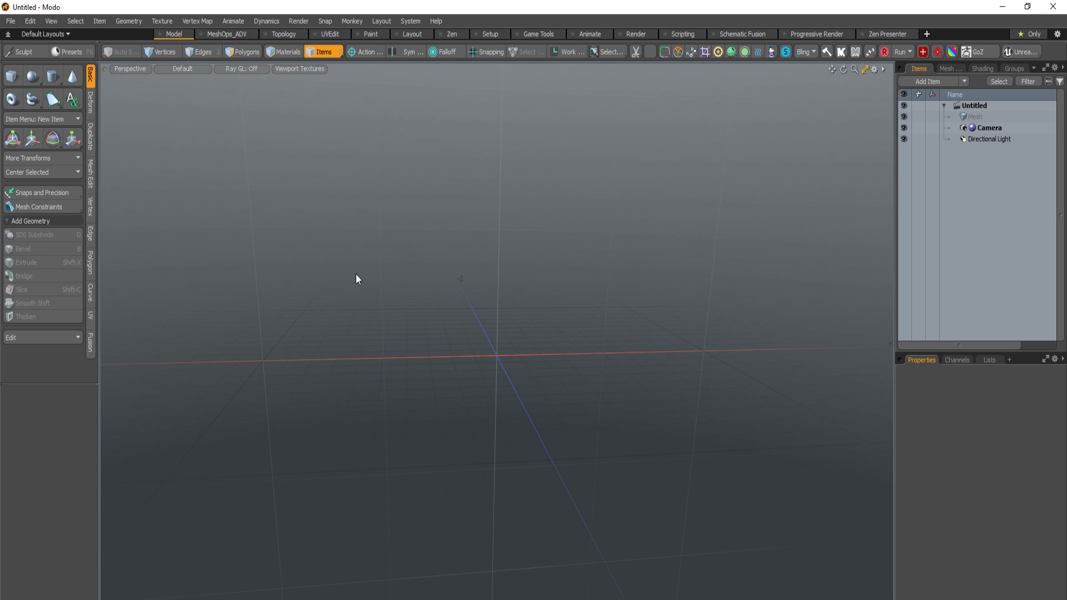
click(236, 35)
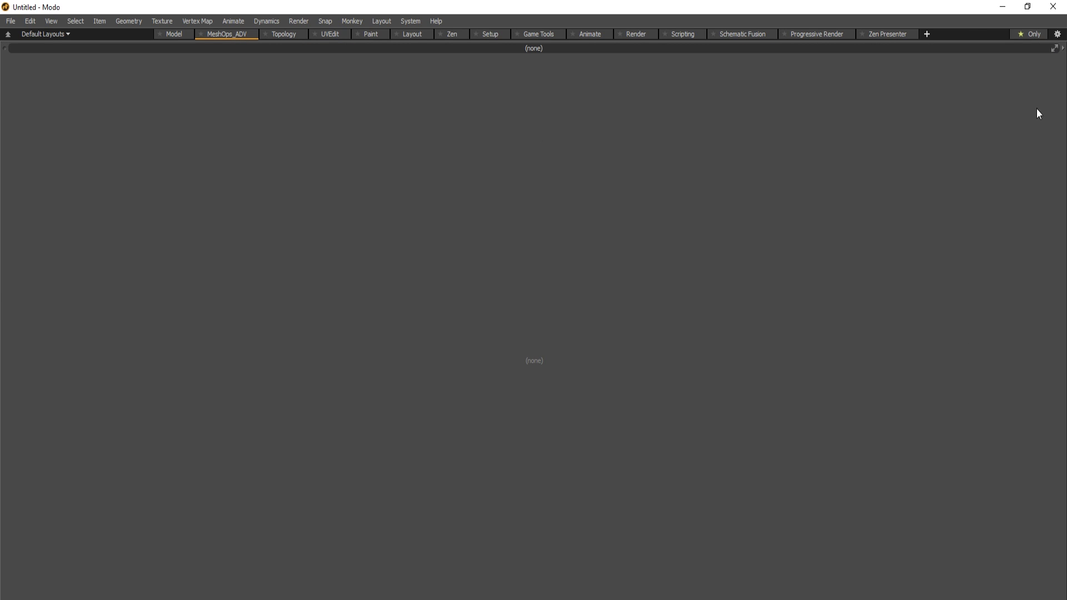
click(1063, 49)
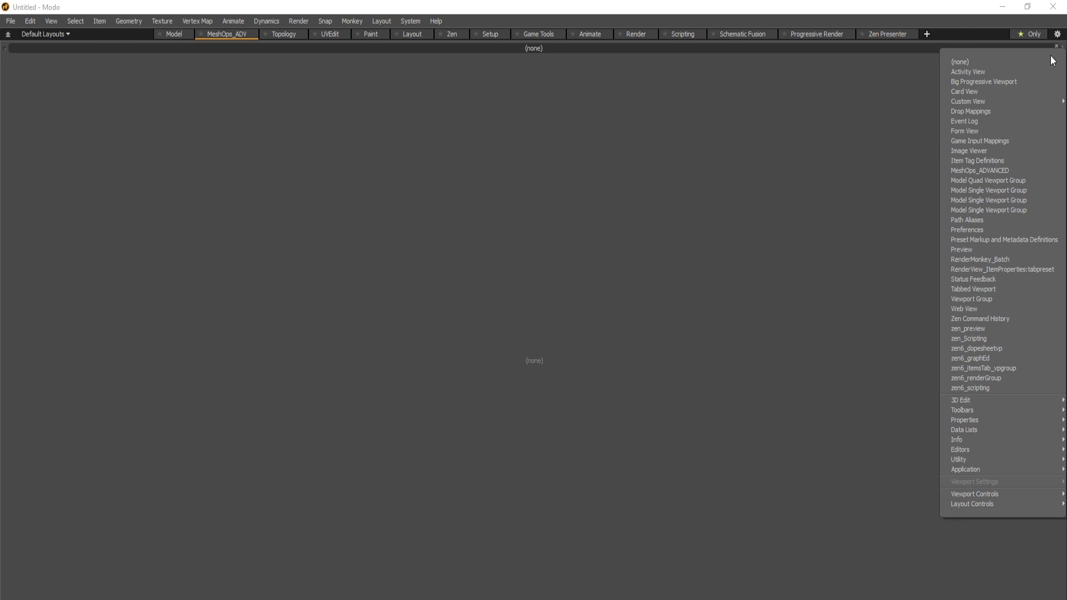
click(1004, 173)
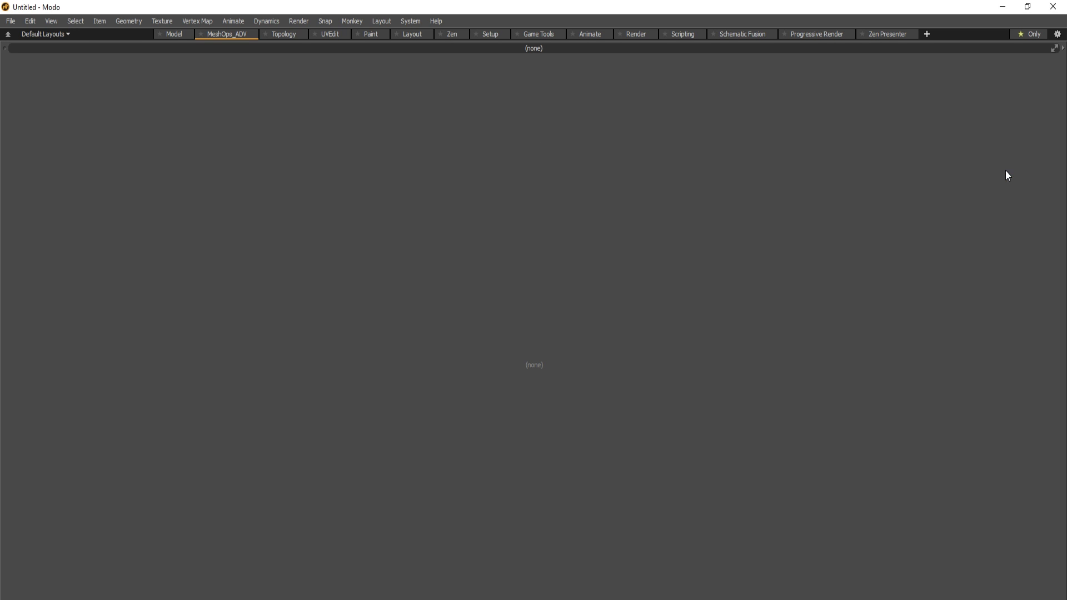
drag(454, 102, 441, 352)
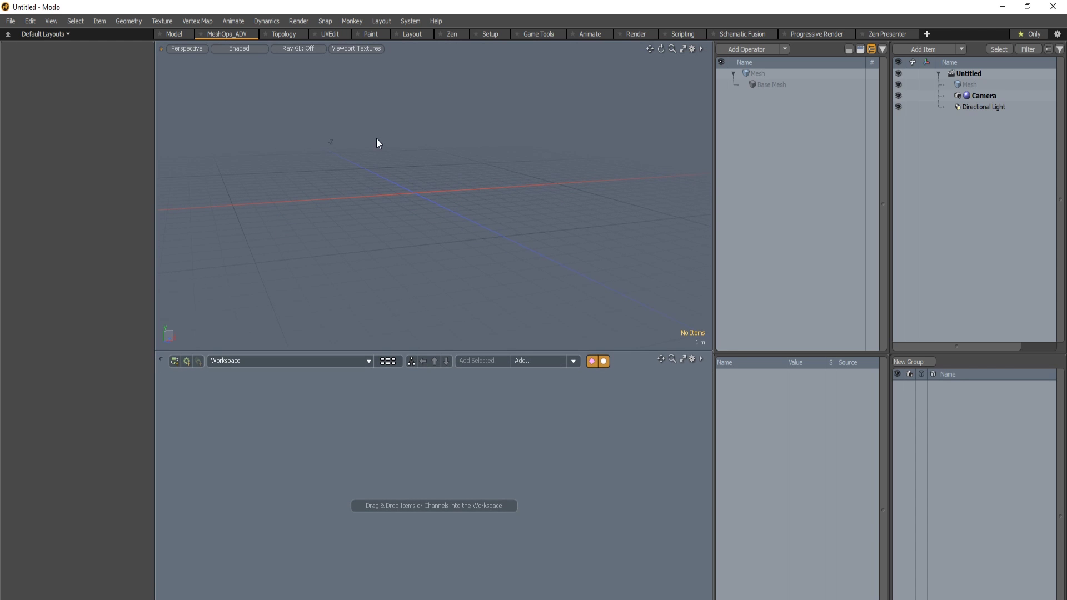
Switch to the MeshOps_ADV layout and locate the Enable Deformers option in the 3D viewport's drawing and control properties.
key(o)
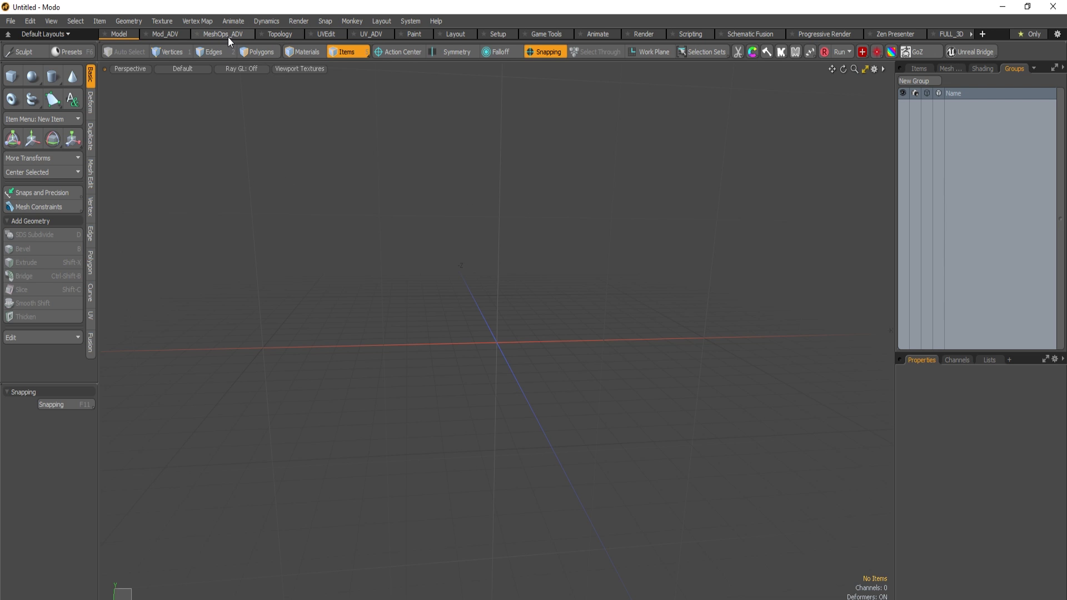
click(228, 35)
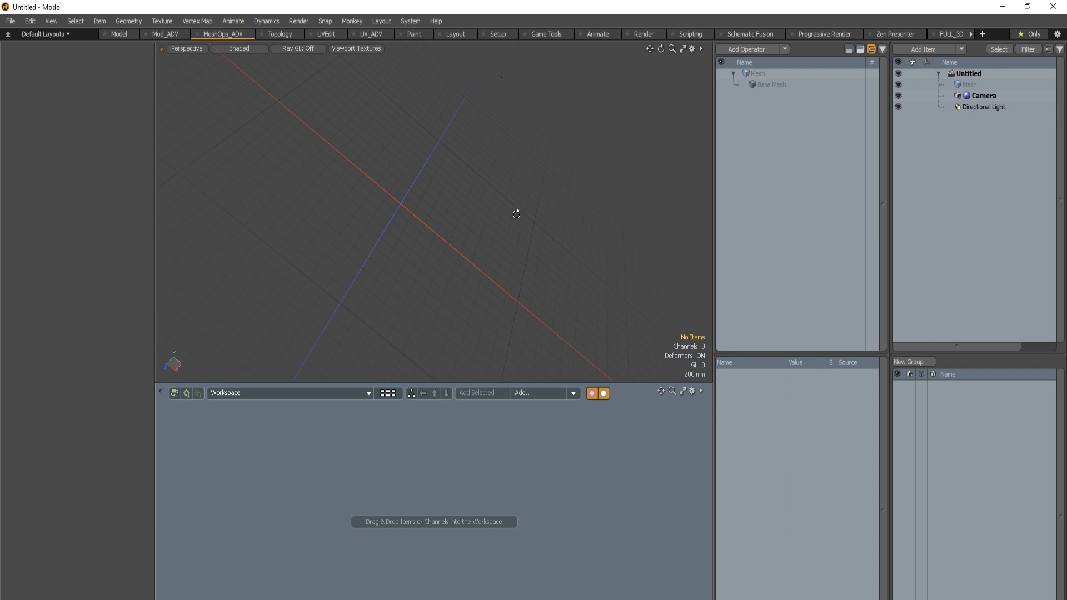
alt+drag(522, 253, 408, 199)
key(o)
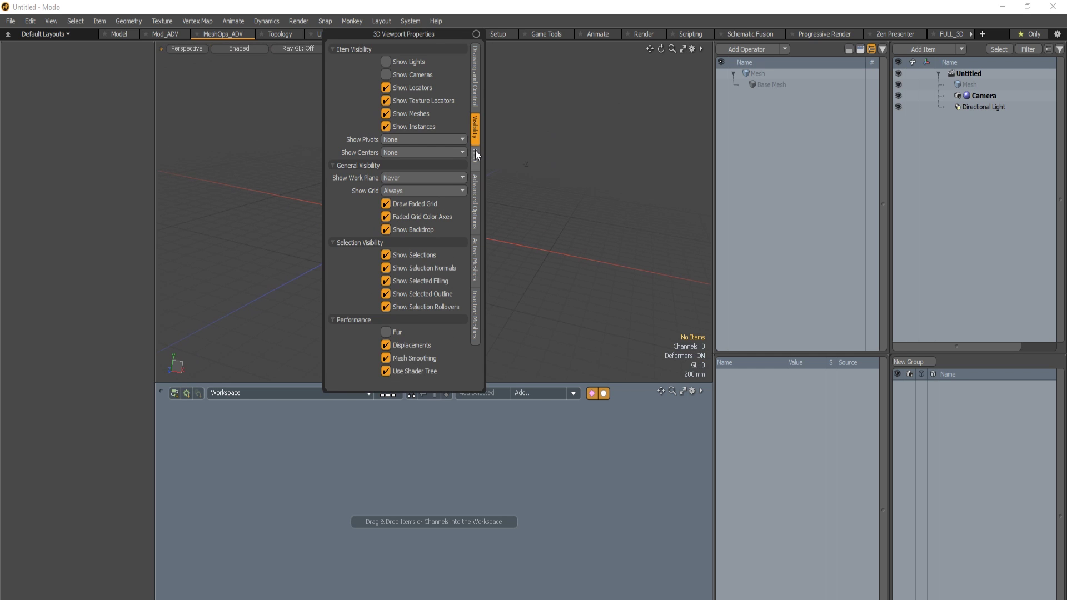
click(476, 83)
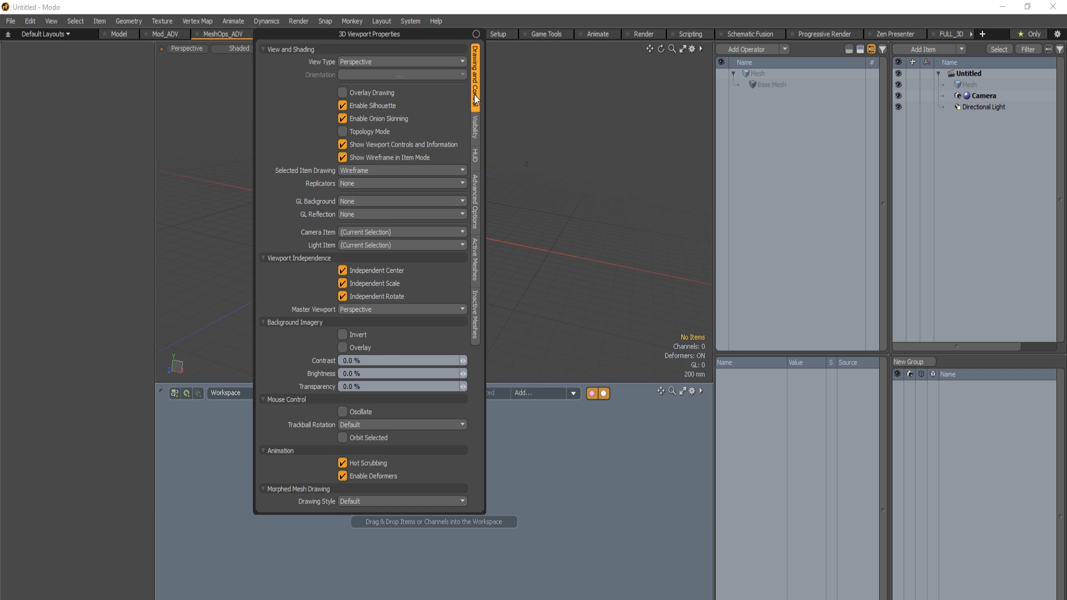
click(365, 477)
click(375, 476)
click(358, 478)
click(371, 479)
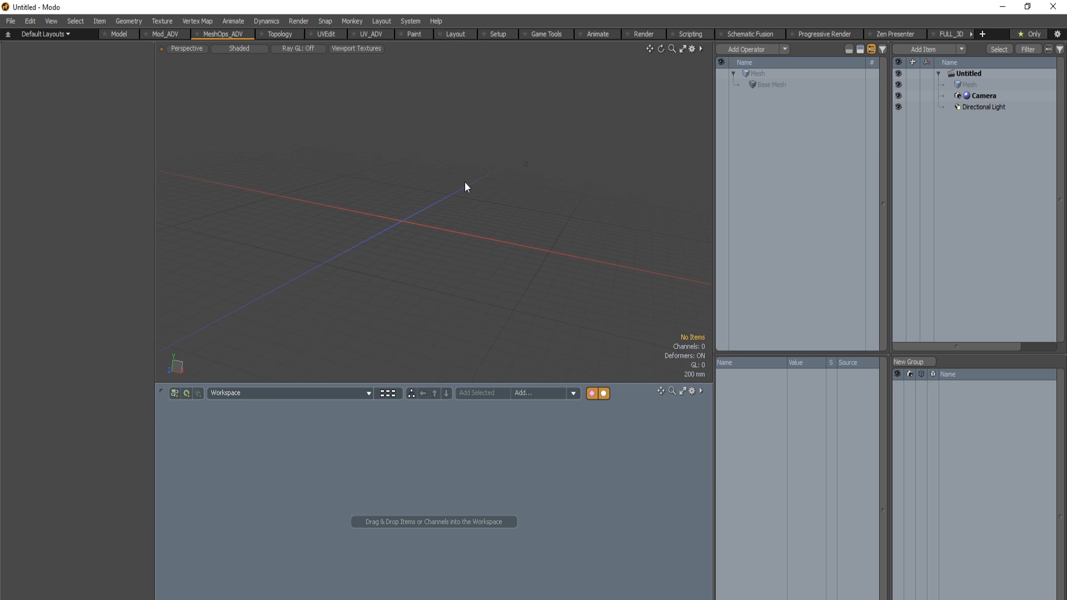
Turn off Enable Deformers for the 3D viewport.
click(779, 72)
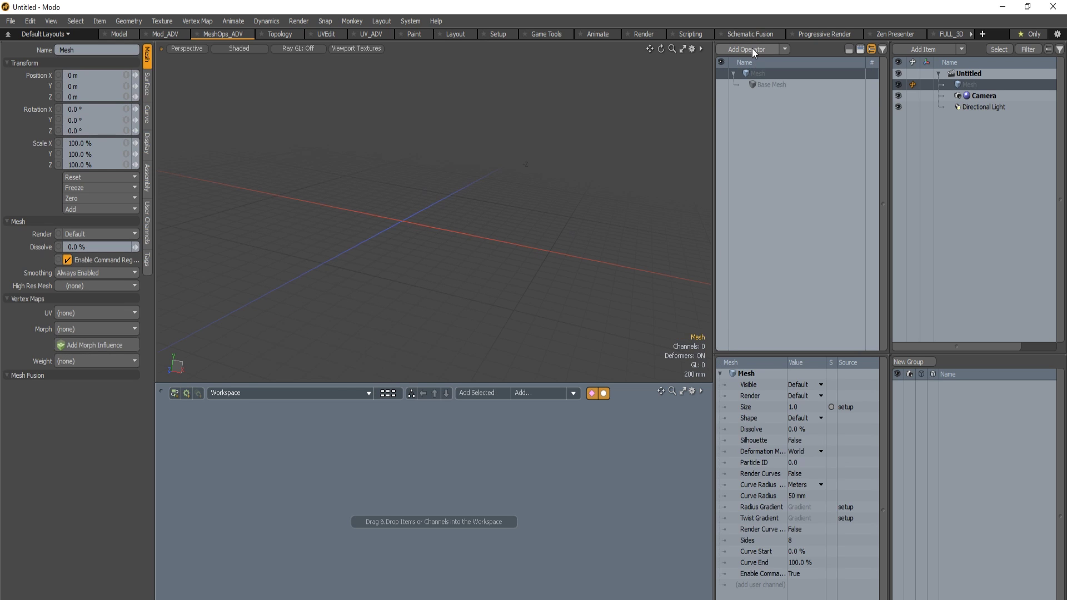
click(429, 198)
key(o)
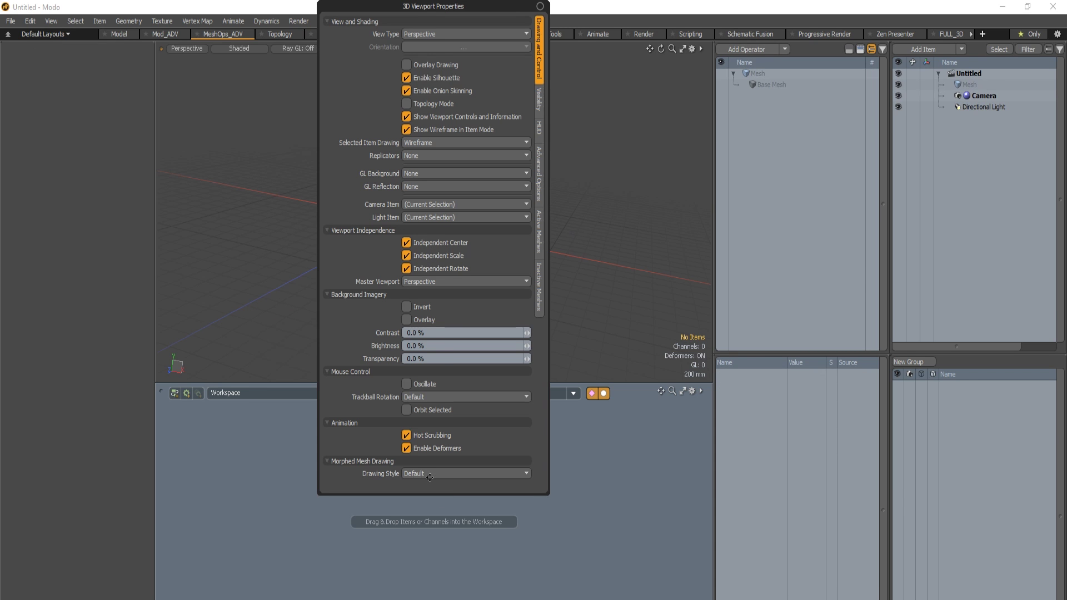
click(435, 450)
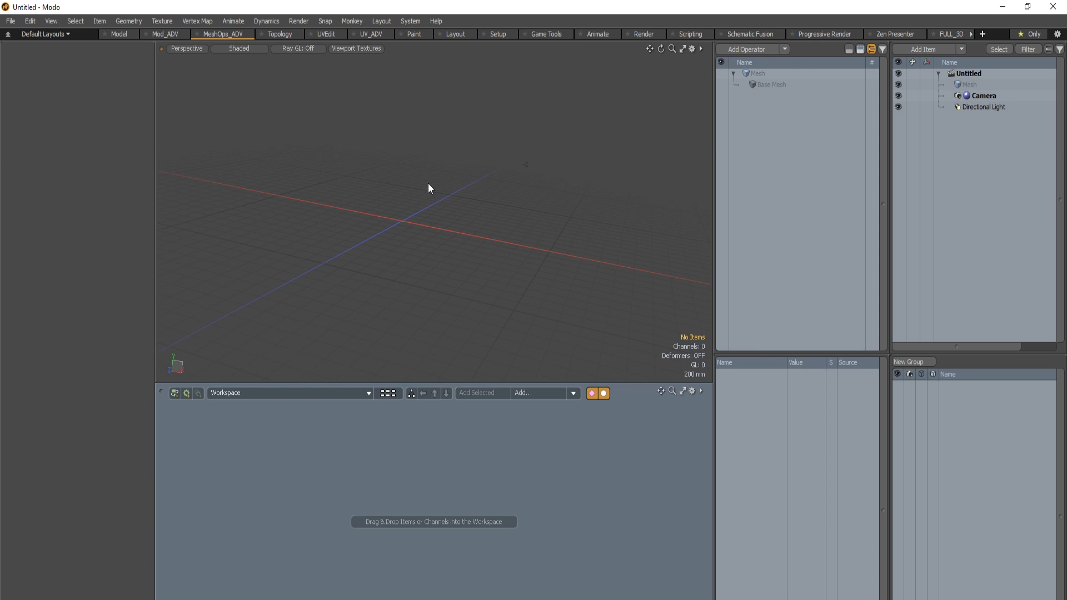
key(o)
Find the Cube mesh operation among all operations and add it to the Mesh item.
click(761, 72)
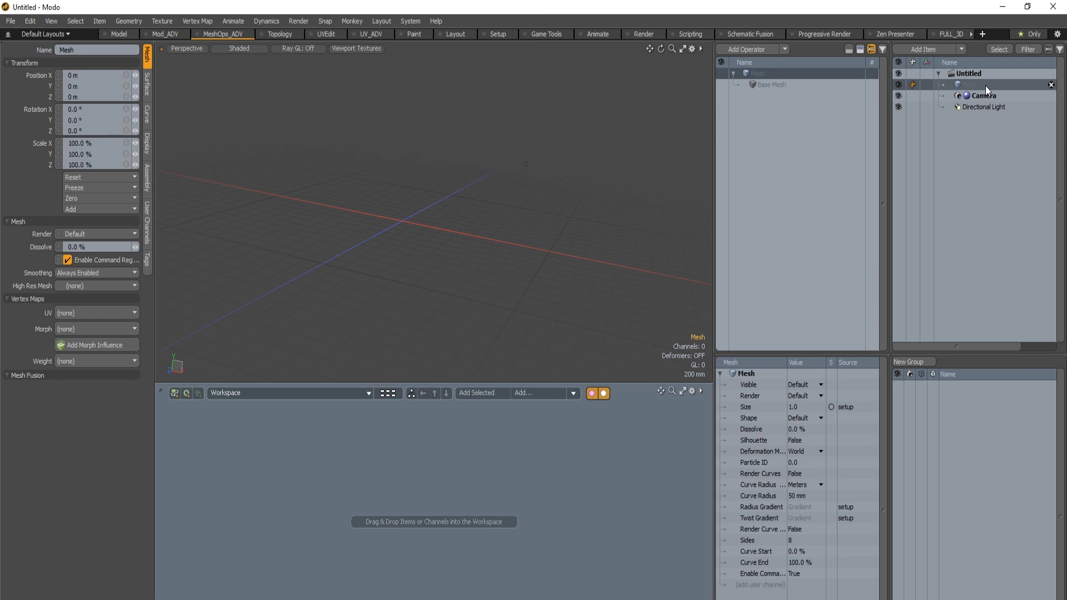
click(755, 50)
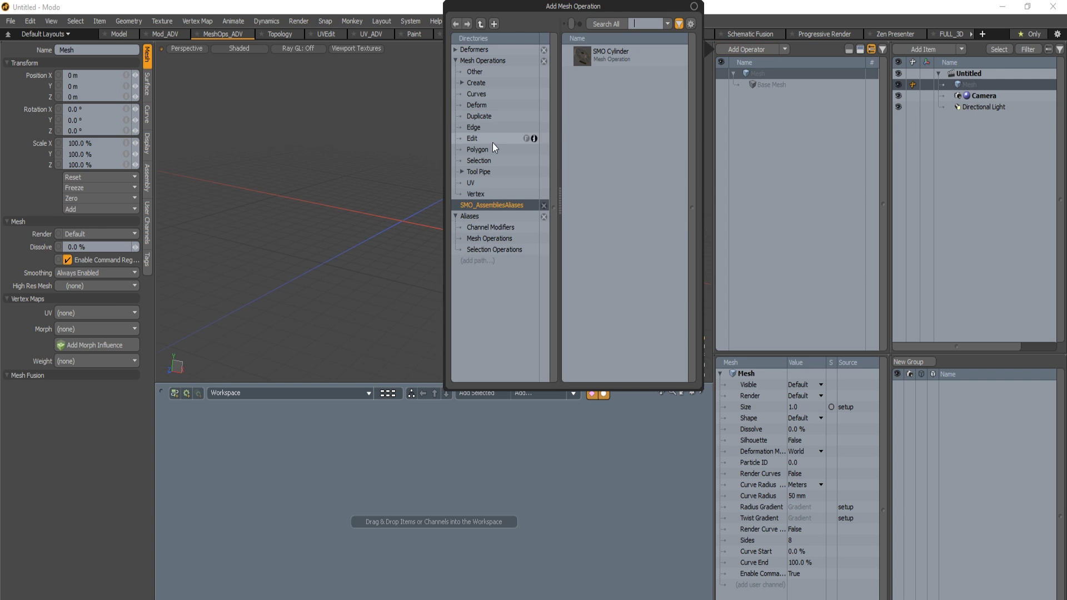
click(493, 48)
click(524, 61)
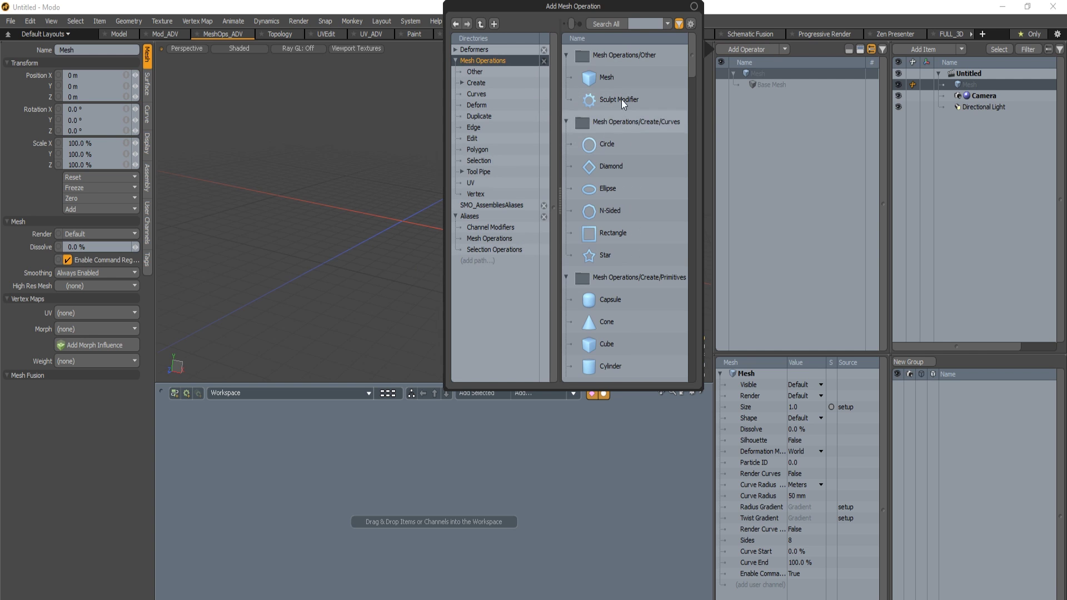
click(645, 24)
text(cube)
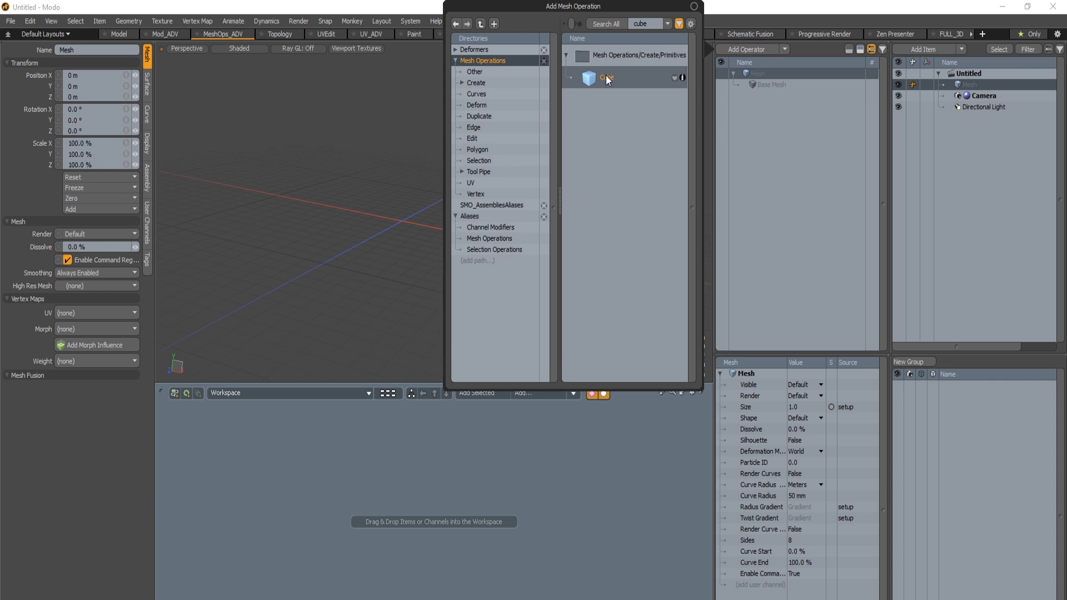
double_click(606, 78)
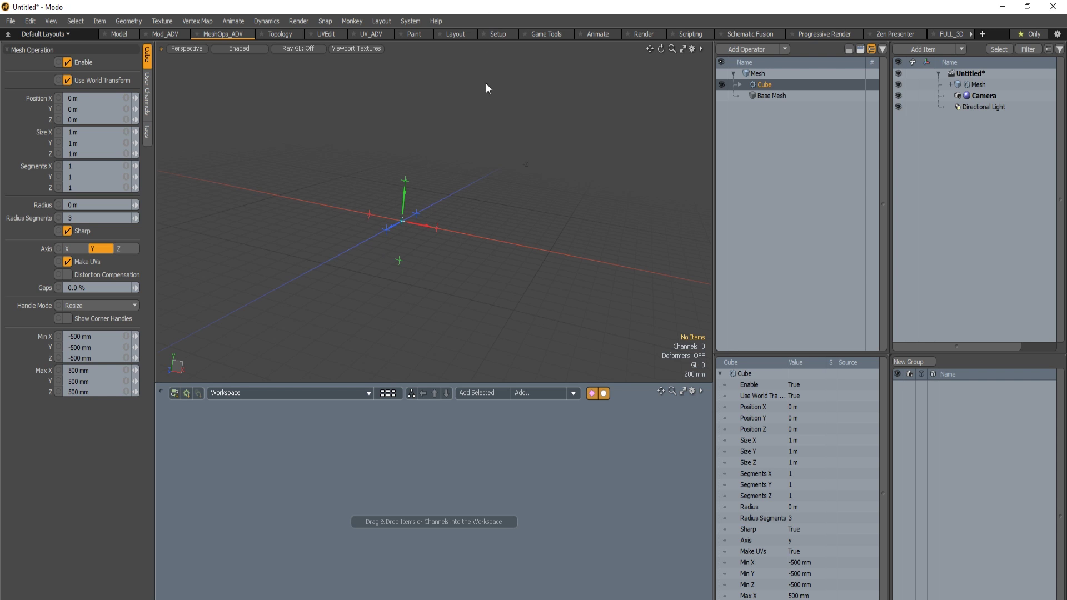
Turn on Enable Deformers for the 3D viewport and dismiss its properties.
key(o)
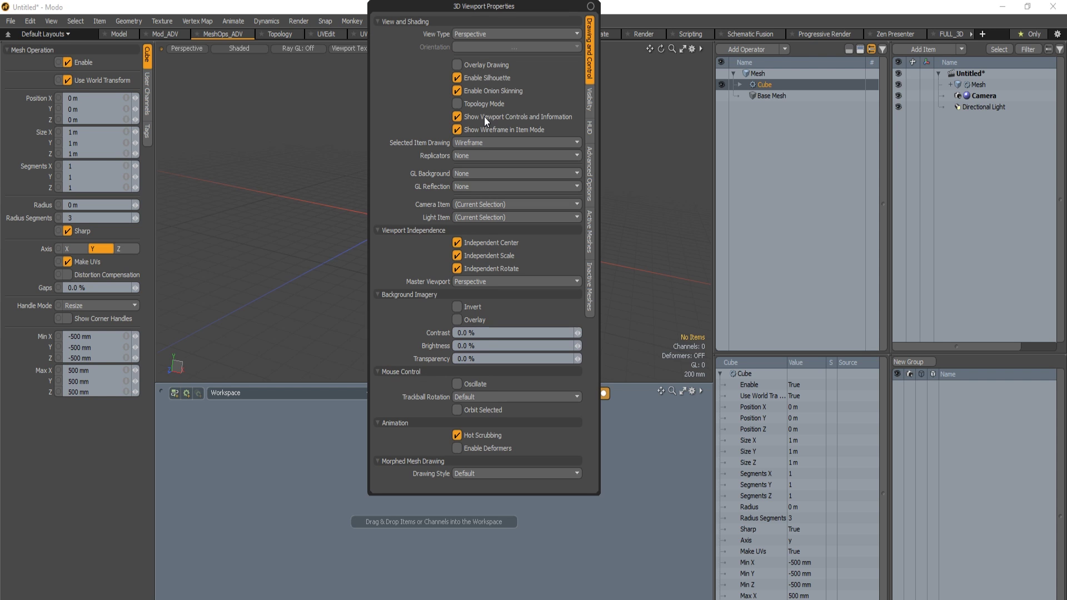
click(466, 449)
drag(508, 22, 596, 26)
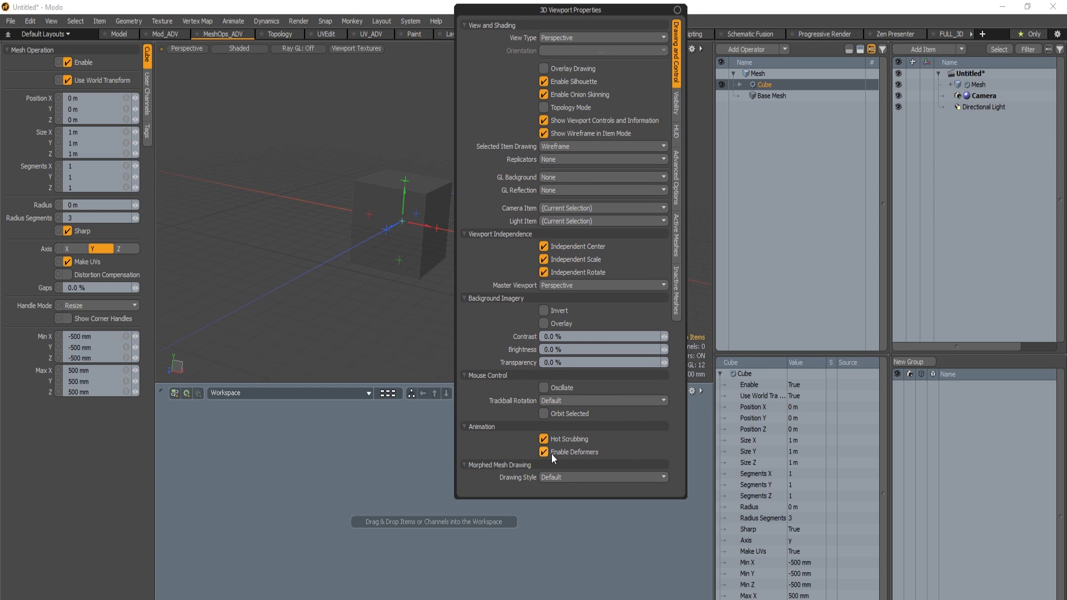
click(710, 6)
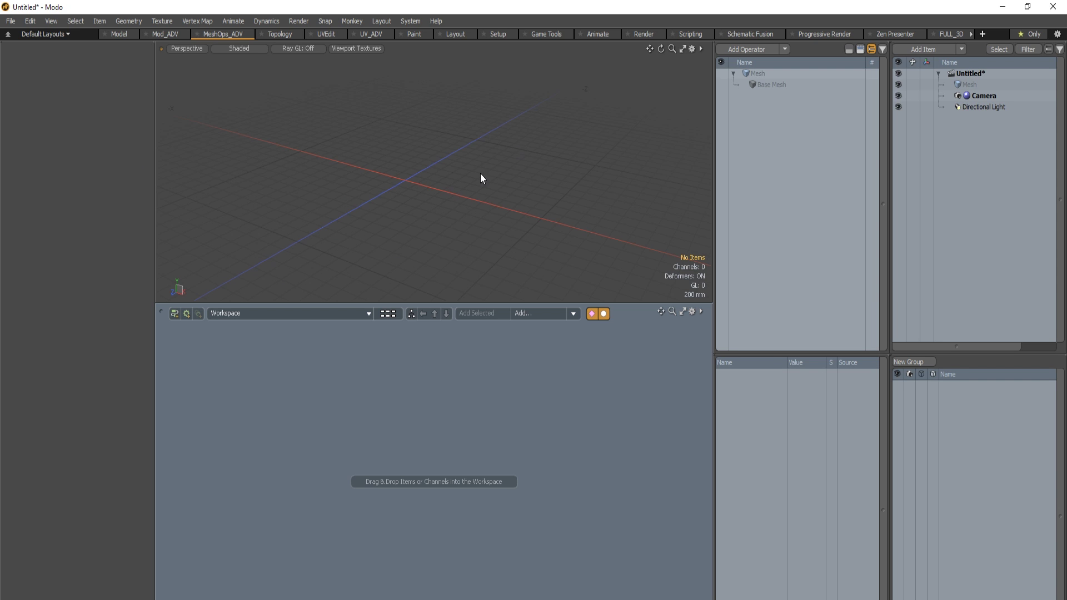
Add the SMO Cylinder operation from SMO_AssembliesAliases to the mesh, enlarging the preset thumbnails, and view the alias's parameters.
alt+drag(421, 198, 424, 247)
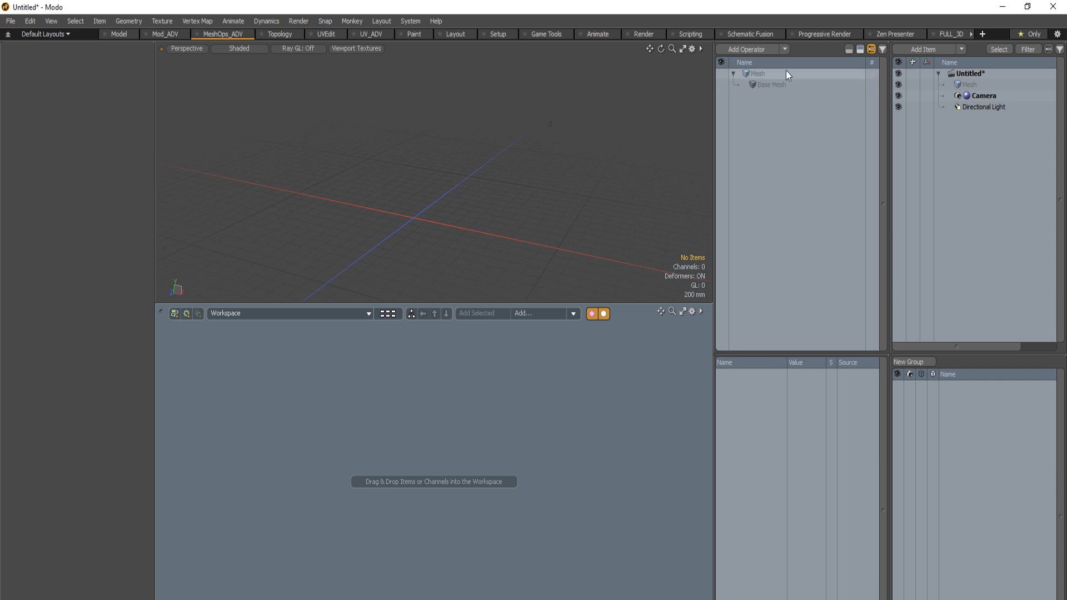
click(749, 49)
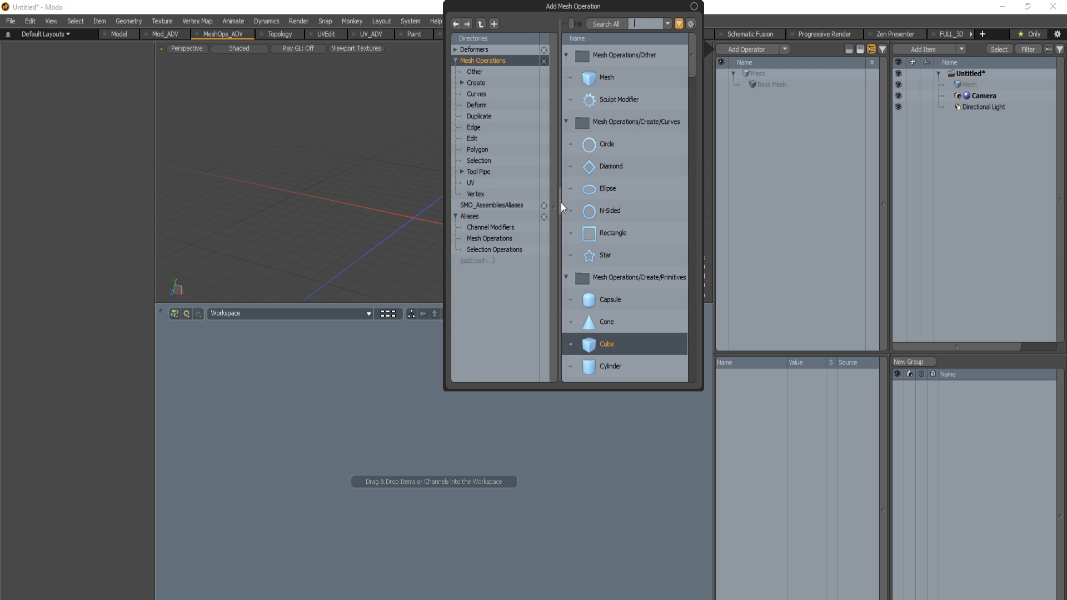
drag(561, 202, 591, 203)
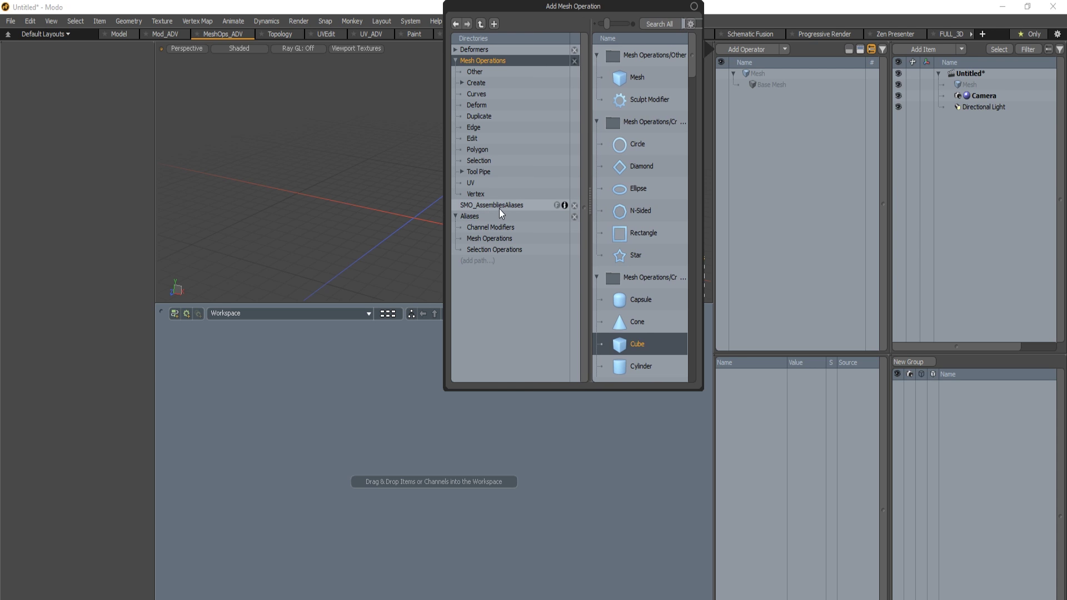
click(528, 206)
drag(590, 190, 552, 192)
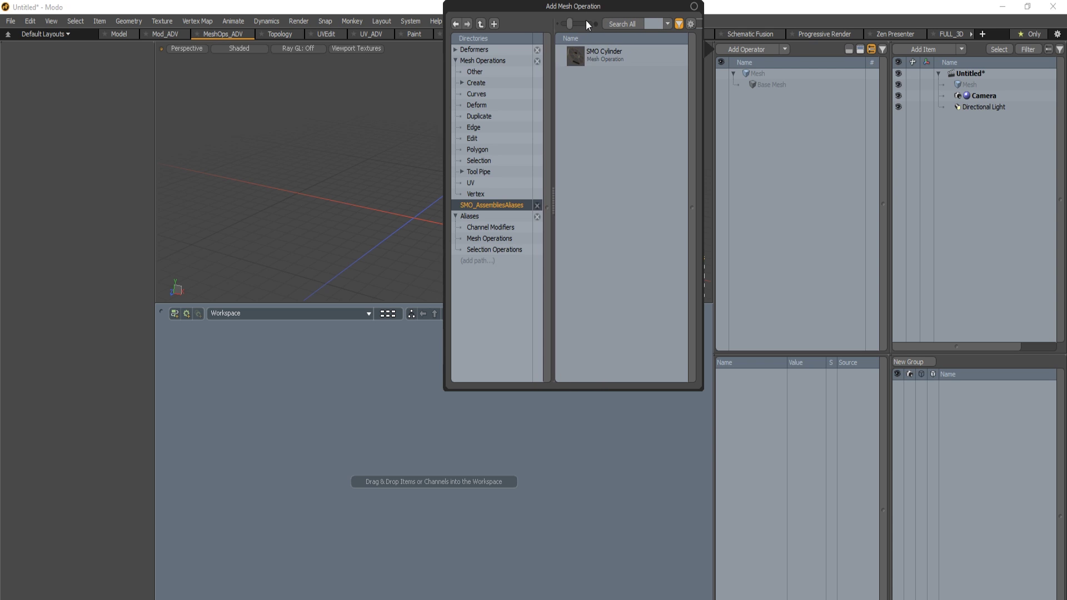
drag(586, 20, 598, 20)
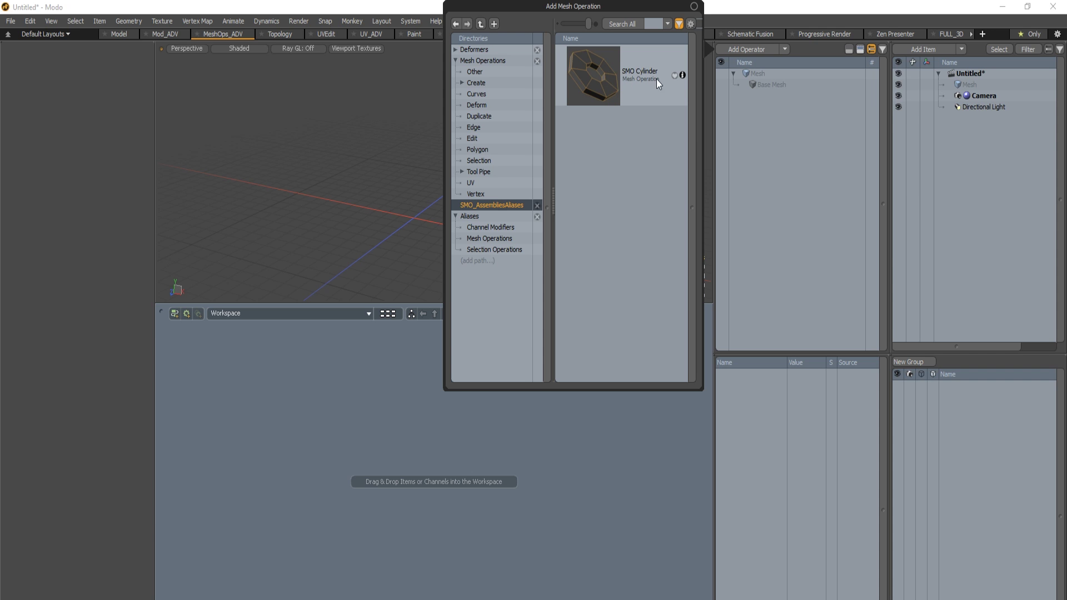
double_click(611, 83)
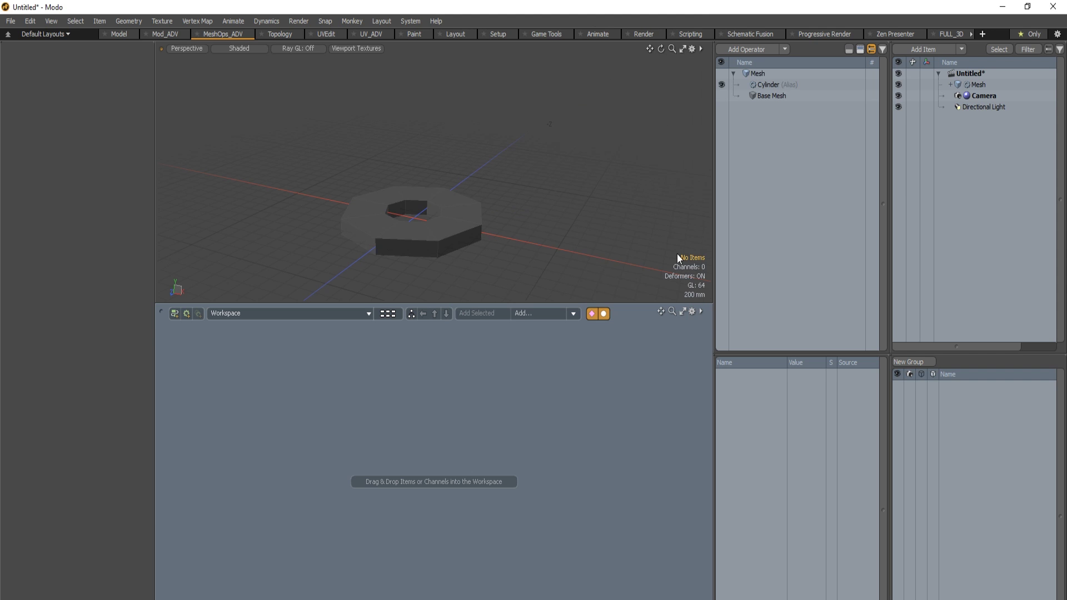
click(780, 85)
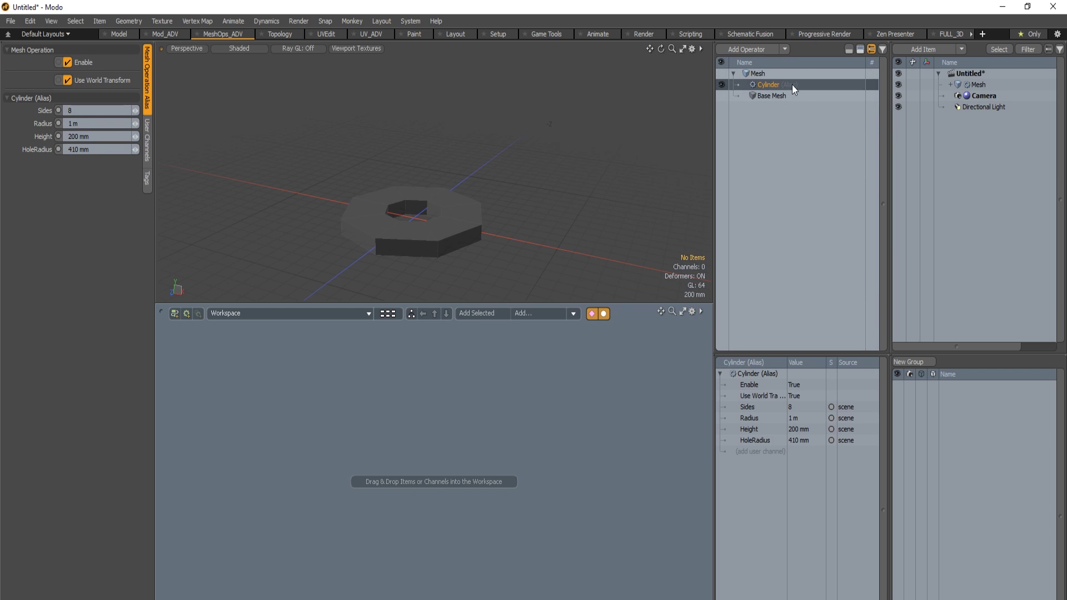
click(765, 75)
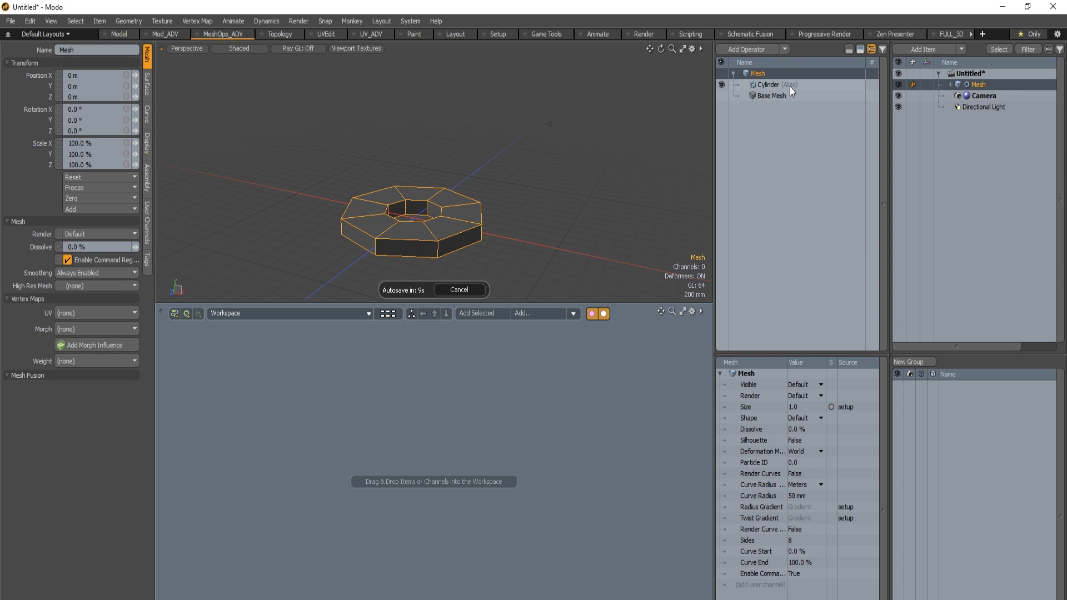
Search all mesh operations for "cube" and add the Cube operation to the mesh alongside the Cylinder alias.
click(767, 85)
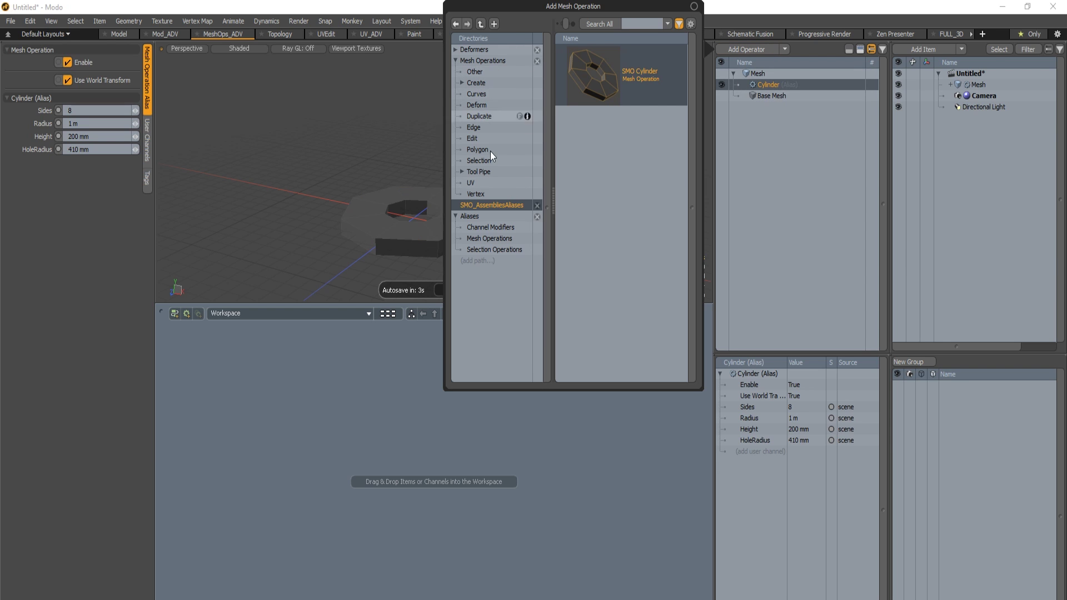
click(637, 24)
text(cube)
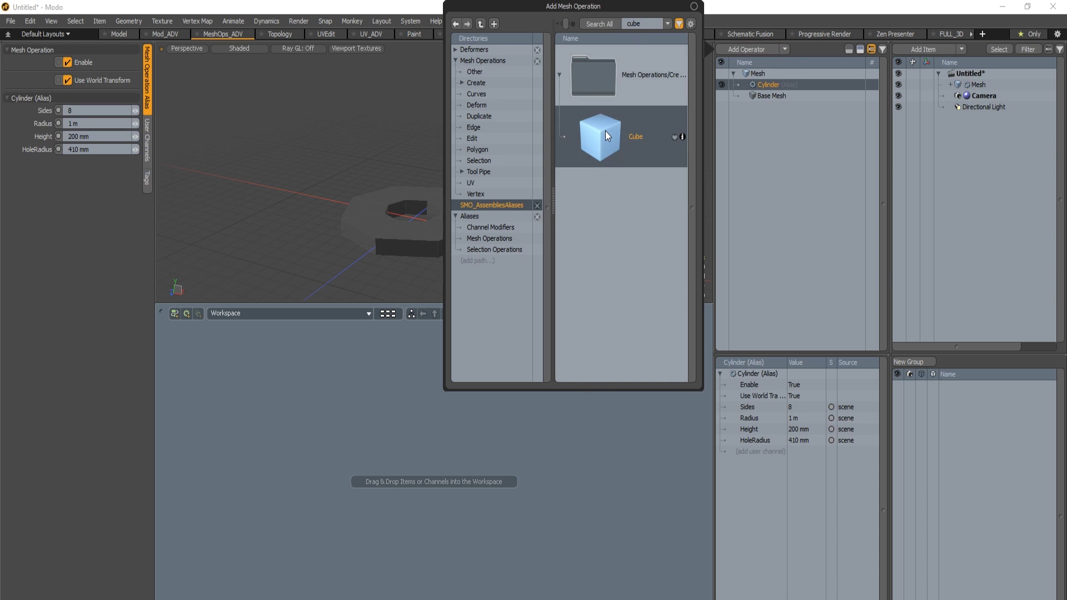
double_click(605, 131)
View the parameters of the Cylinder and Cube operations, and delete the Cube operation from the mesh.
click(775, 97)
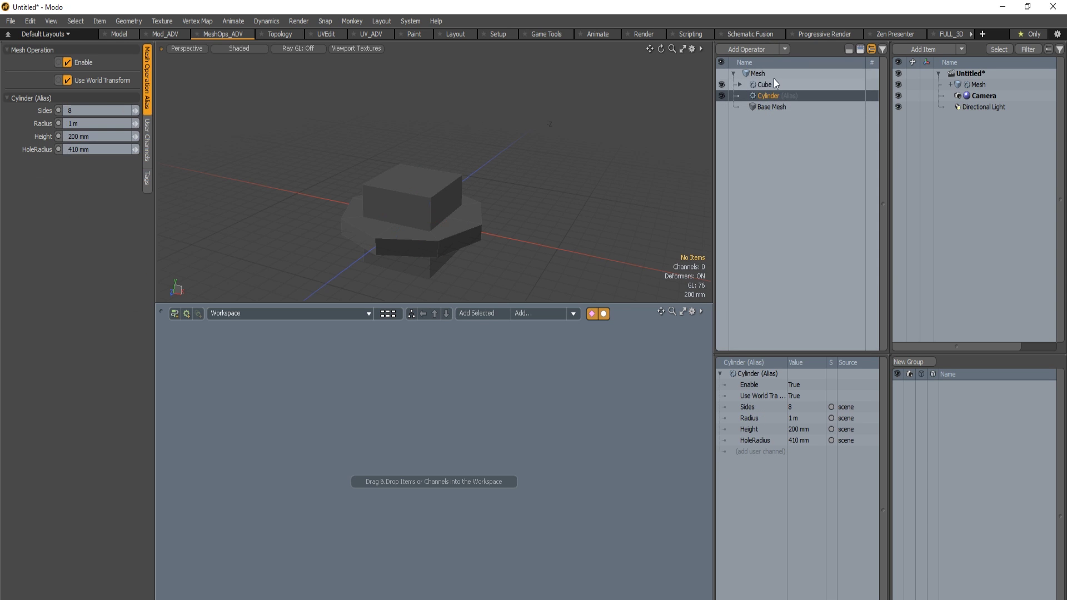
click(766, 84)
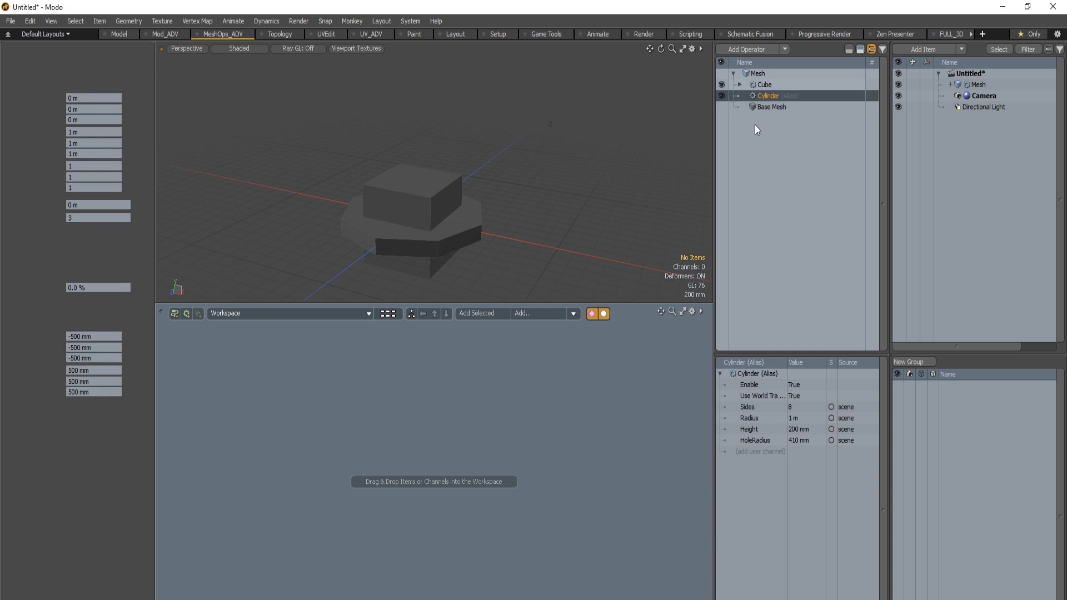
key(Delete)
click(780, 84)
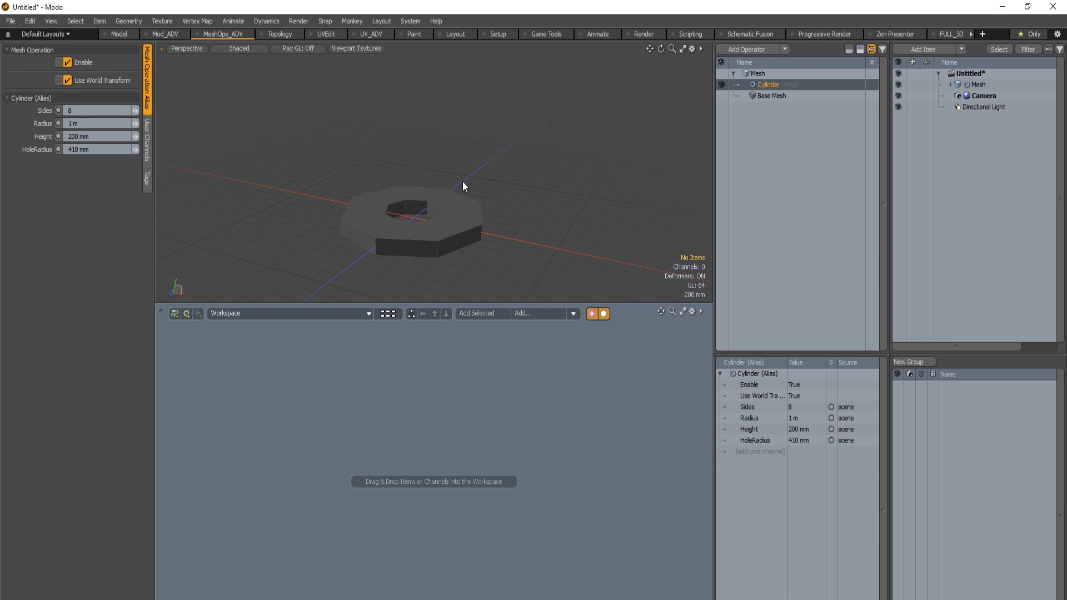
Select the mesh together with its Cylinder alias and set the alias's Sides to 15.
click(379, 214)
alt+drag(331, 203, 405, 105)
click(148, 61)
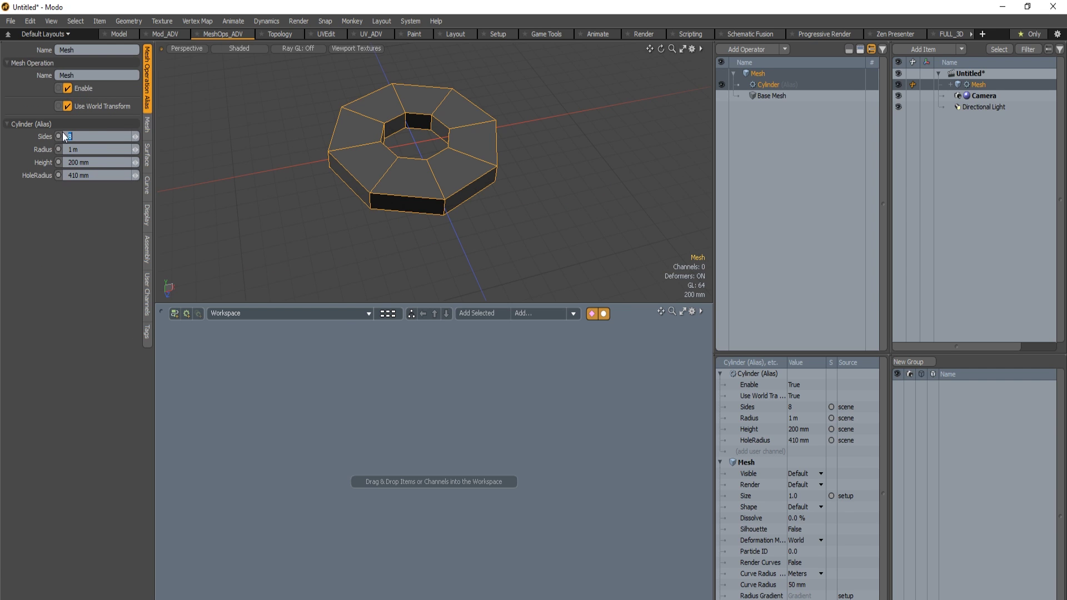
text(15)
key(Return)
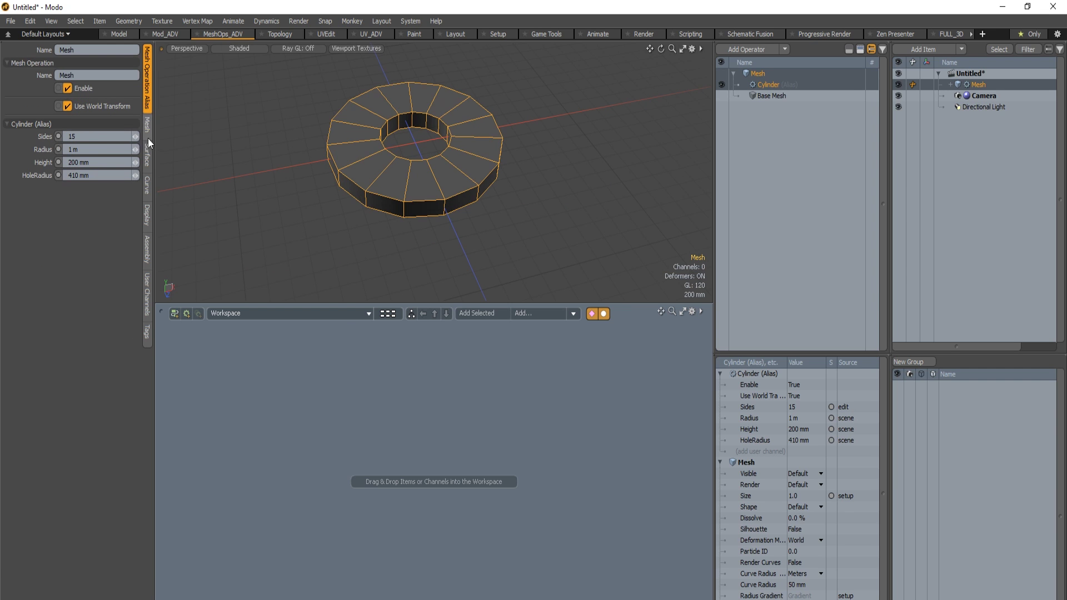
Reduce the Cylinder alias's Sides to 3 and inspect the triangular ring from several angles.
drag(135, 137, 114, 138)
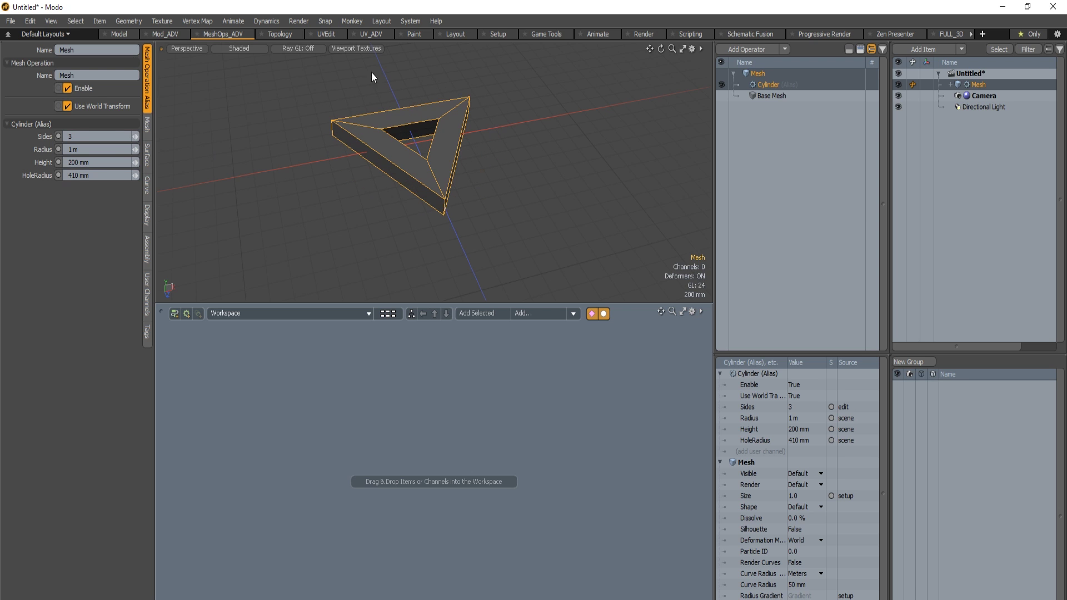
mouse_move(370, 118)
alt+mouse_down()
mouse_move(366, 286)
mouse_move(377, 125)
alt+mouse_up()
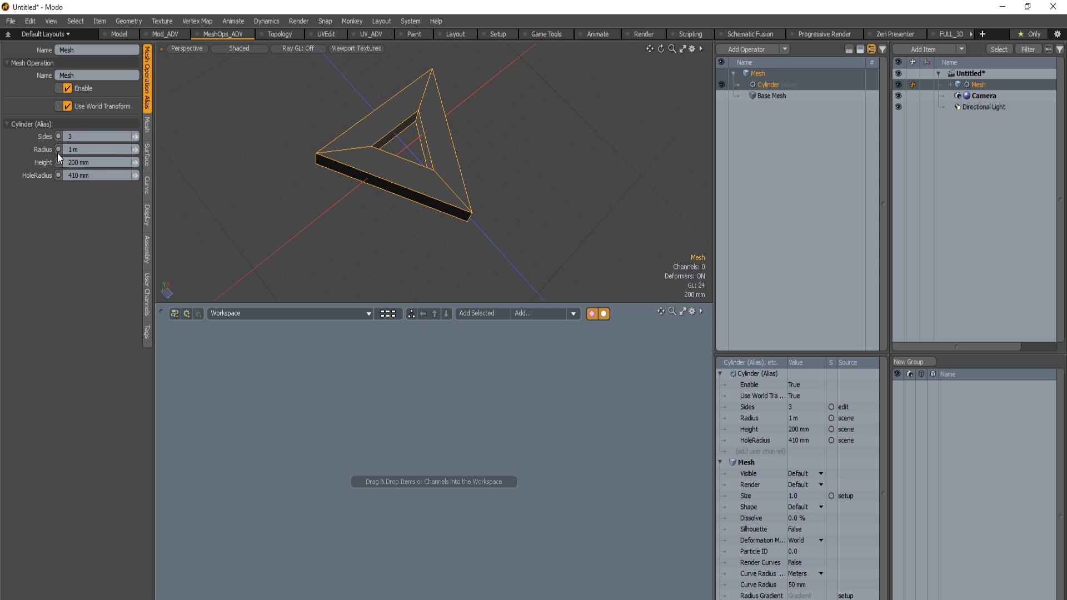
click(86, 138)
click(135, 136)
middle_drag(476, 213, 465, 118)
alt+drag(465, 118, 446, 269)
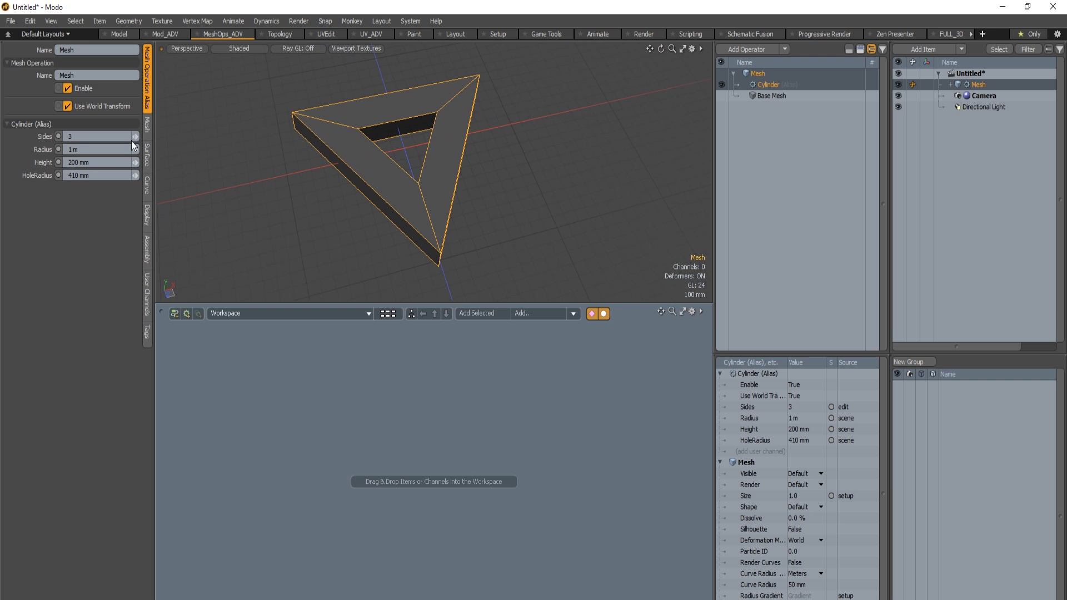
Adjust the Cylinder alias's Sides to 12 and its Radius to 834 mm.
drag(137, 137, 128, 149)
alt+drag(482, 167, 494, 56)
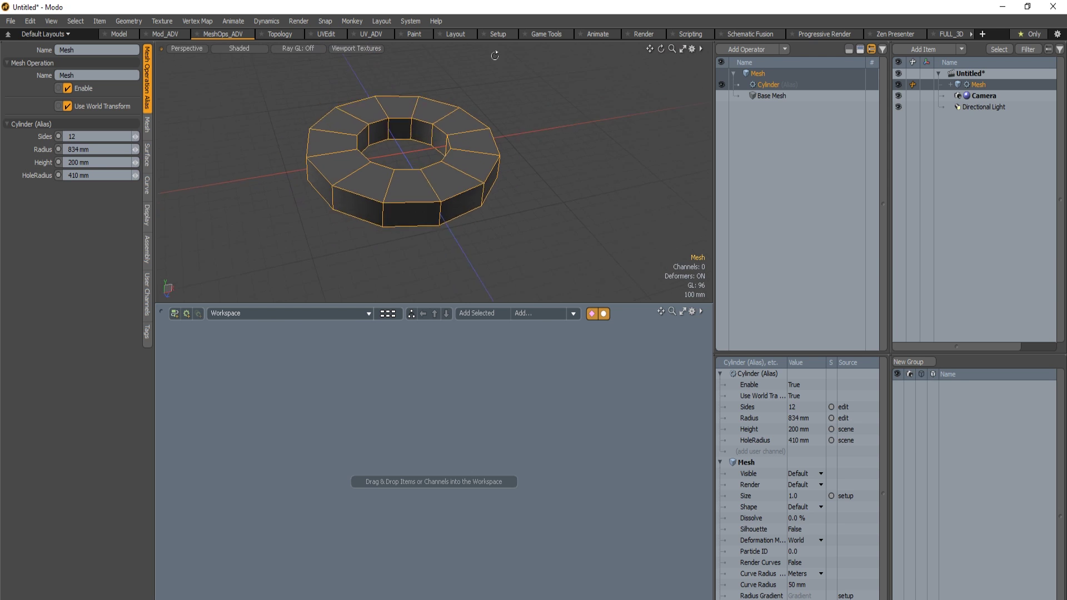
middle_drag(495, 56, 495, 49)
Measure the cylinder's overall size with the Dimensions Tool and view the readings around the mesh.
click(51, 20)
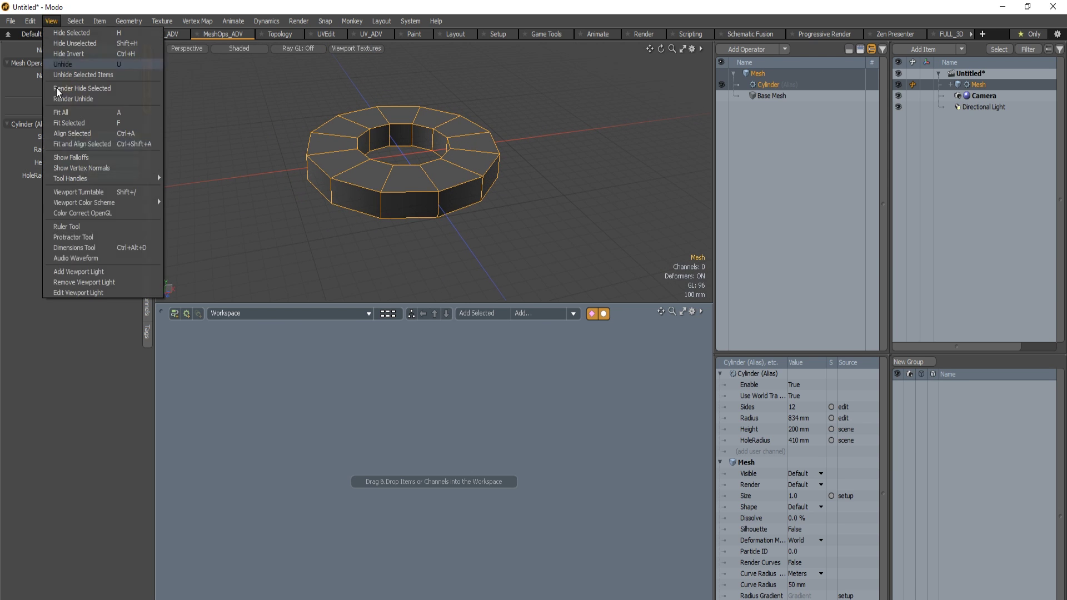
click(96, 247)
middle_drag(440, 202, 437, 285)
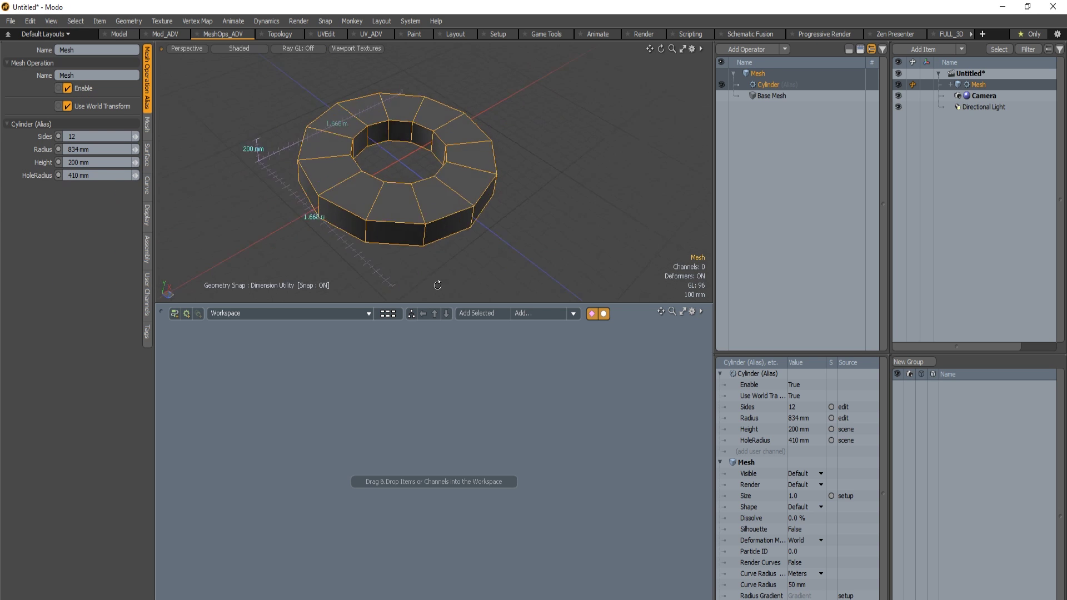
alt+drag(437, 285, 389, 232)
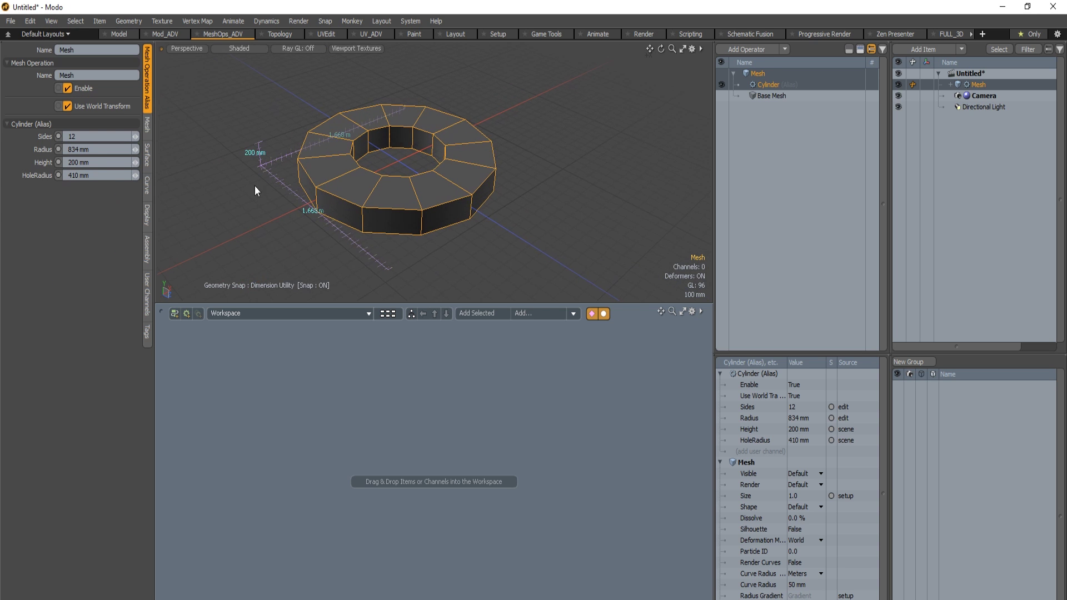
Set the Cylinder alias's Radius to 1 m.
click(78, 150)
text(1)
key(Return)
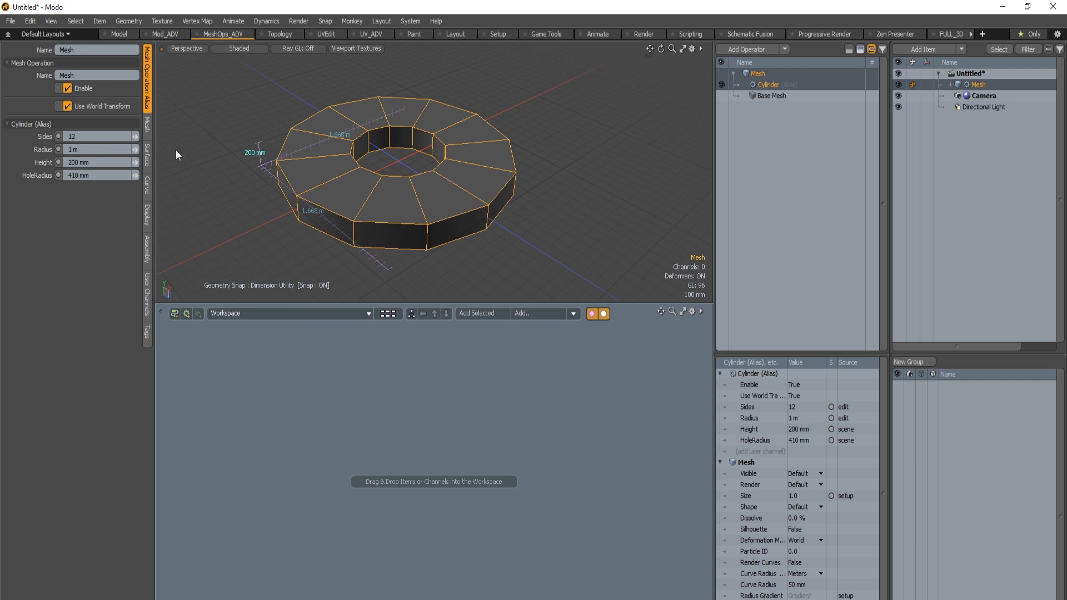
alt+drag(301, 242, 367, 251)
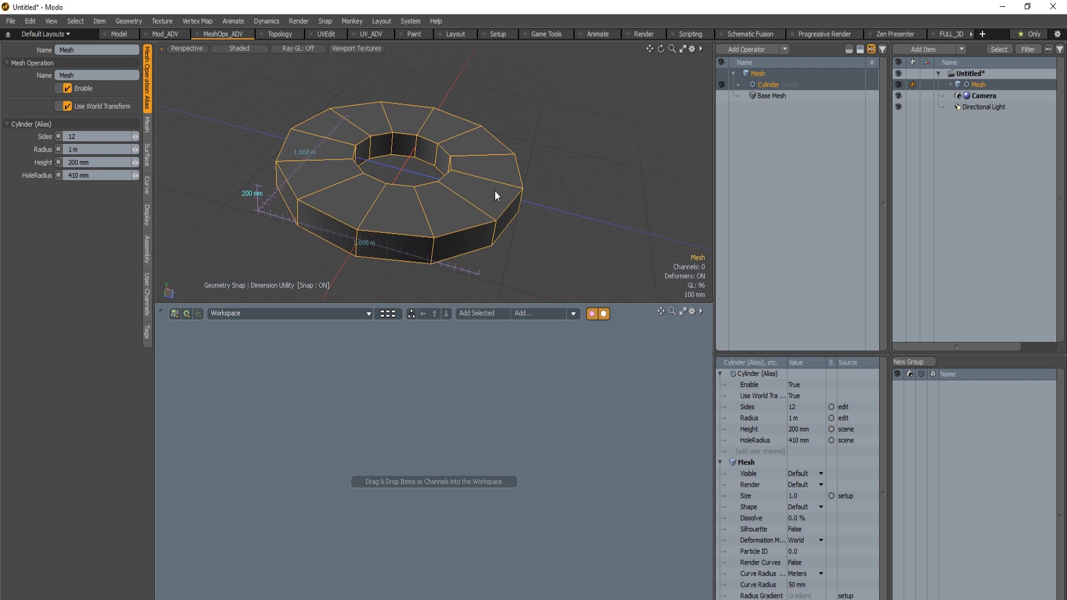
Drop the Dimensions Tool and restart it to measure the resized cylinder.
key(q)
click(466, 186)
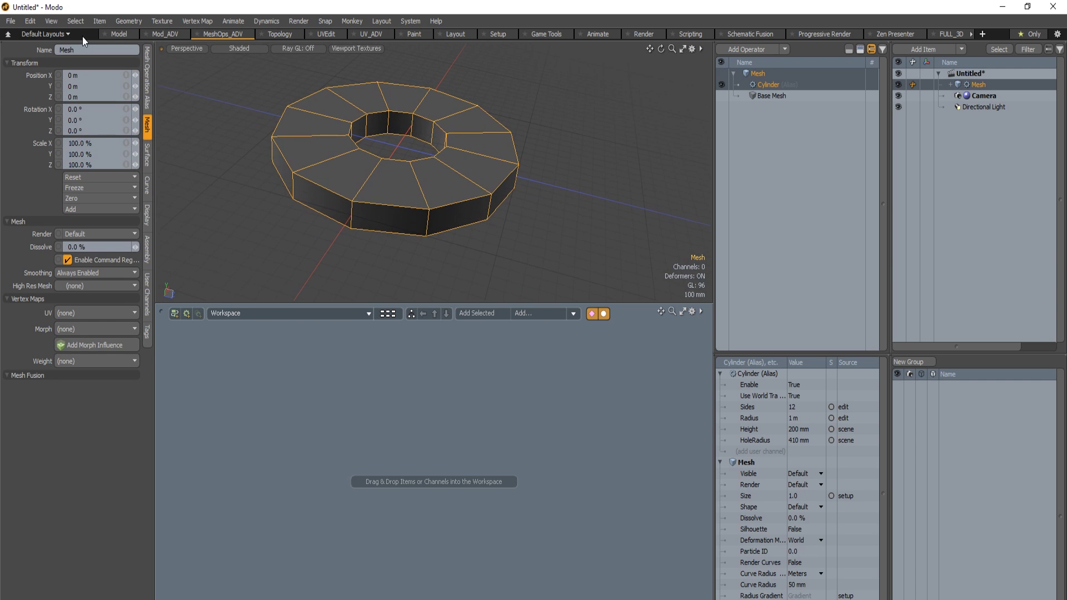
click(51, 21)
click(109, 248)
alt+drag(380, 267, 372, 238)
alt+drag(482, 231, 198, 153)
Compare the Cylinder alias's Radius and Height parameters with the dimensions shown on the mesh.
click(148, 89)
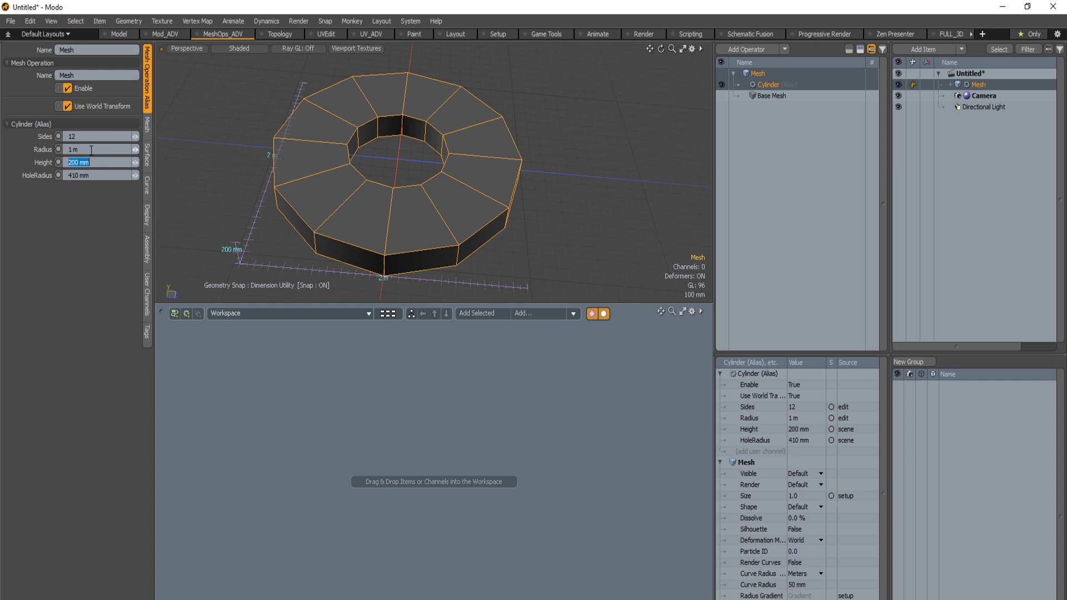
click(94, 149)
alt+drag(339, 263, 288, 138)
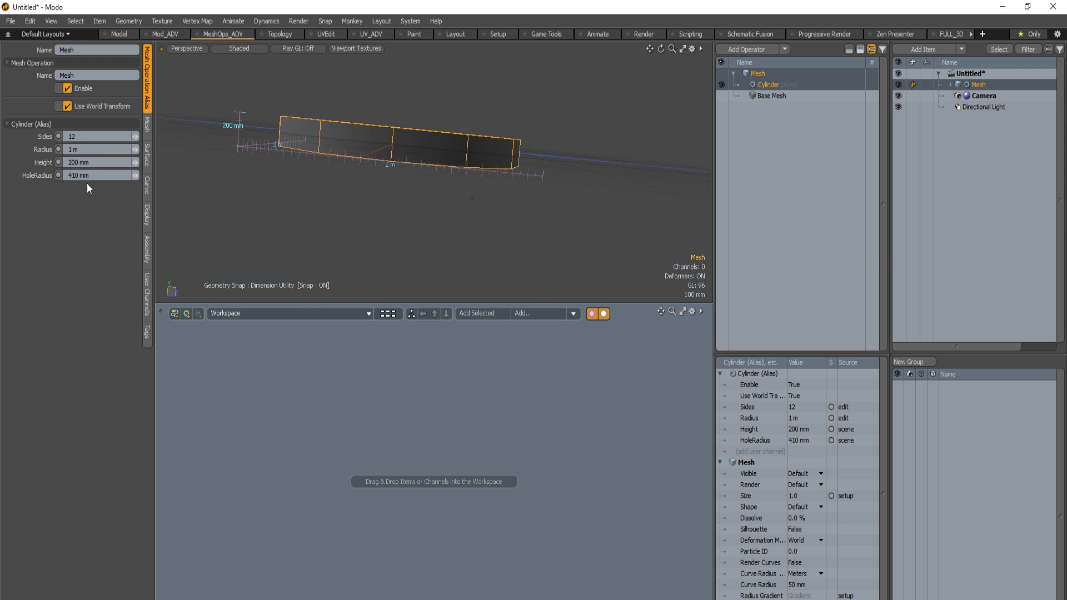
alt+drag(231, 185, 198, 188)
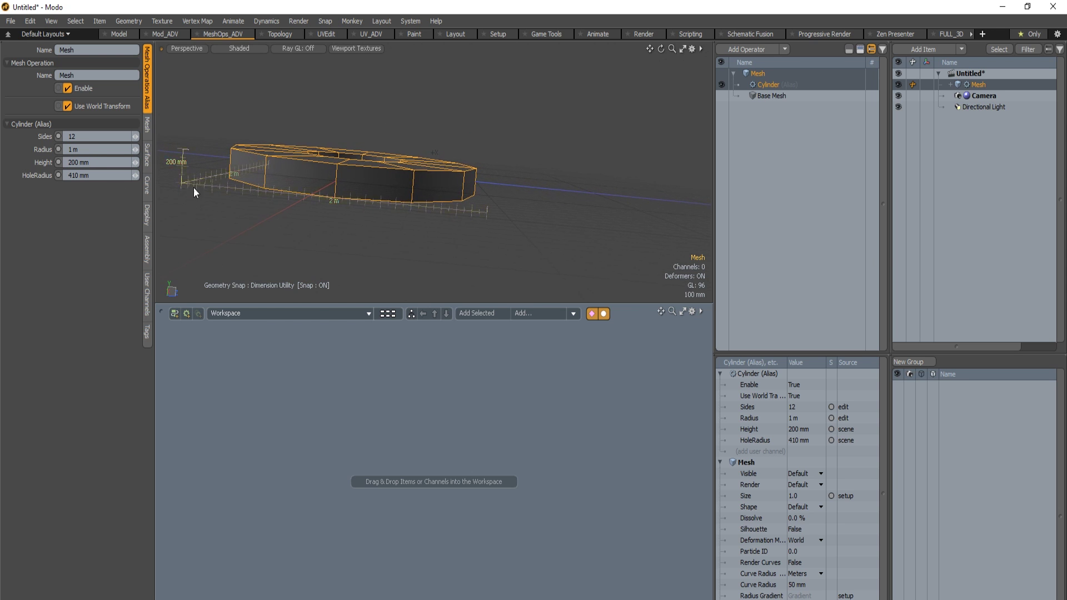
Set the Cylinder alias's HoleRadius to 0 to close the central hole.
double_click(88, 176)
alt+drag(290, 146, 417, 187)
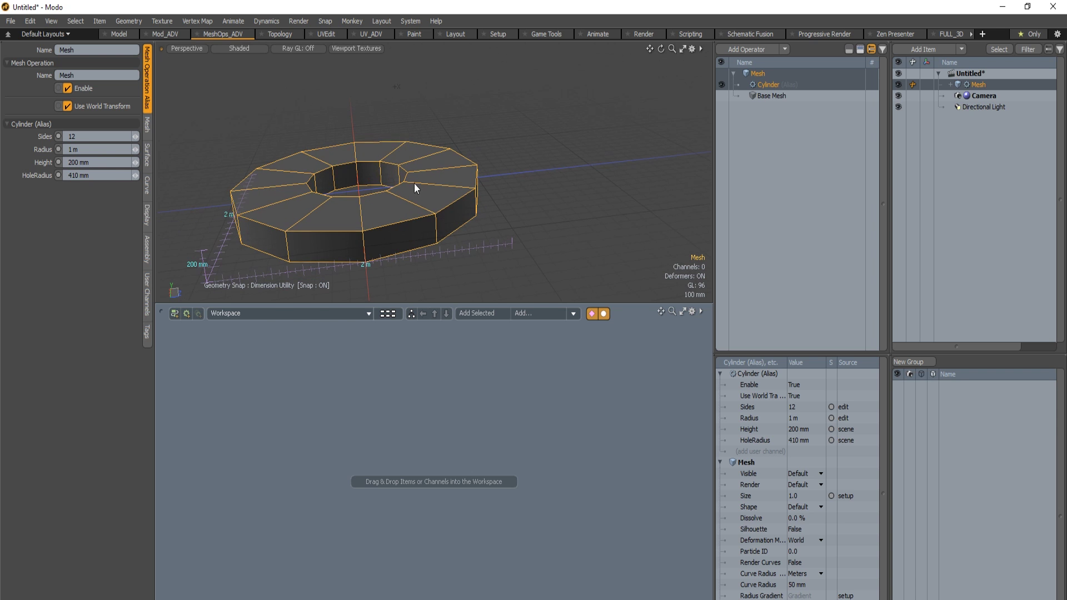
text(0)
key(Return)
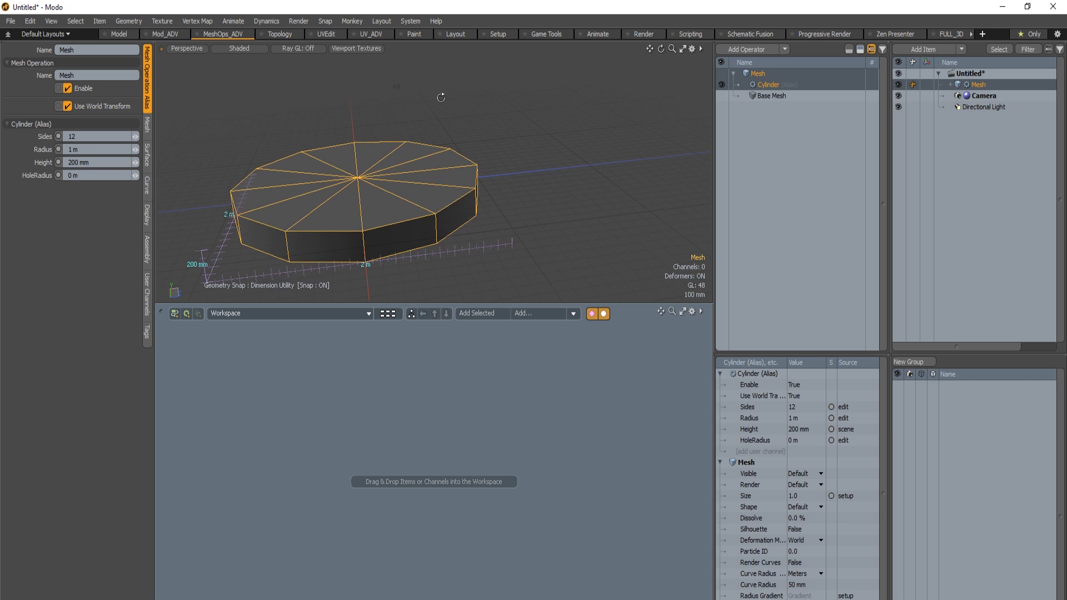
Increase the Cylinder alias's HoleRadius to 20 mm and on to 92.5 mm while inspecting the centre of the mesh.
alt+drag(441, 98, 410, 215)
drag(135, 175, 146, 175)
ctrl+alt+drag(376, 206, 464, 187)
alt+shift+drag(438, 129, 429, 150)
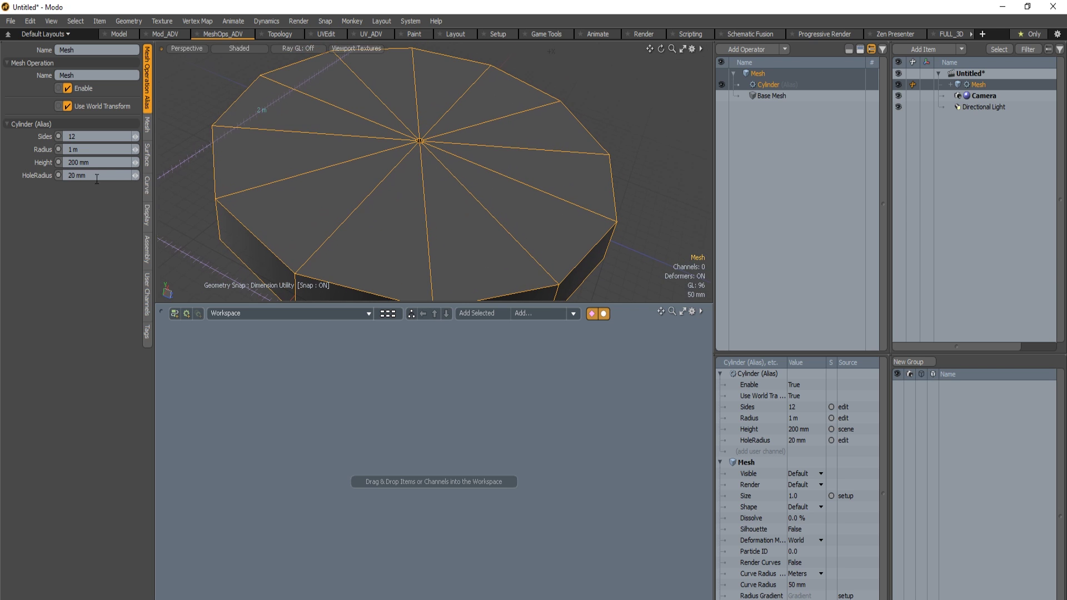
drag(136, 178, 137, 174)
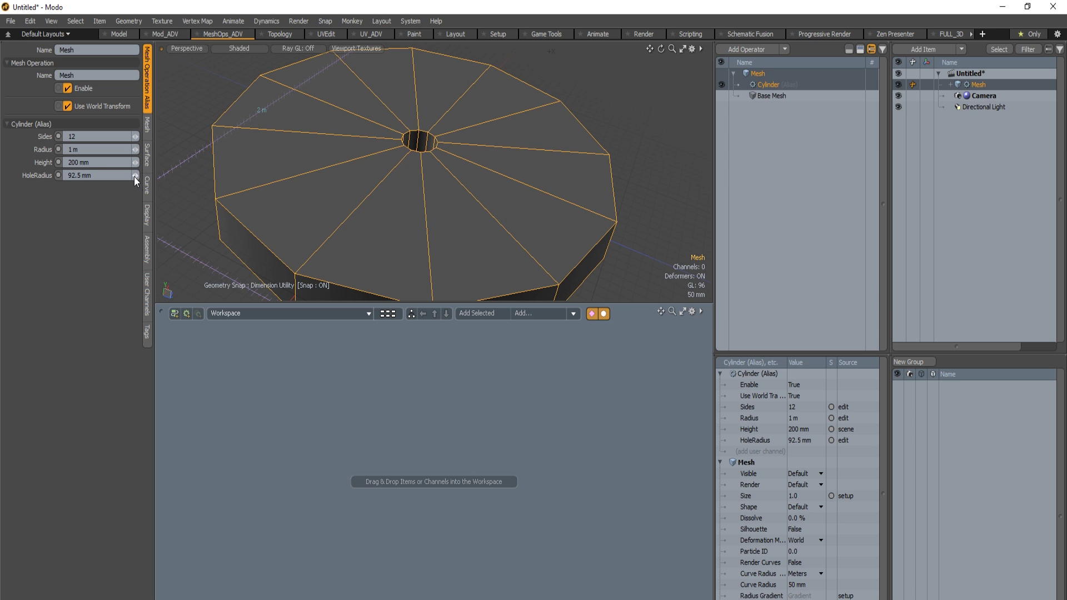
ctrl+alt+drag(395, 168, 328, 181)
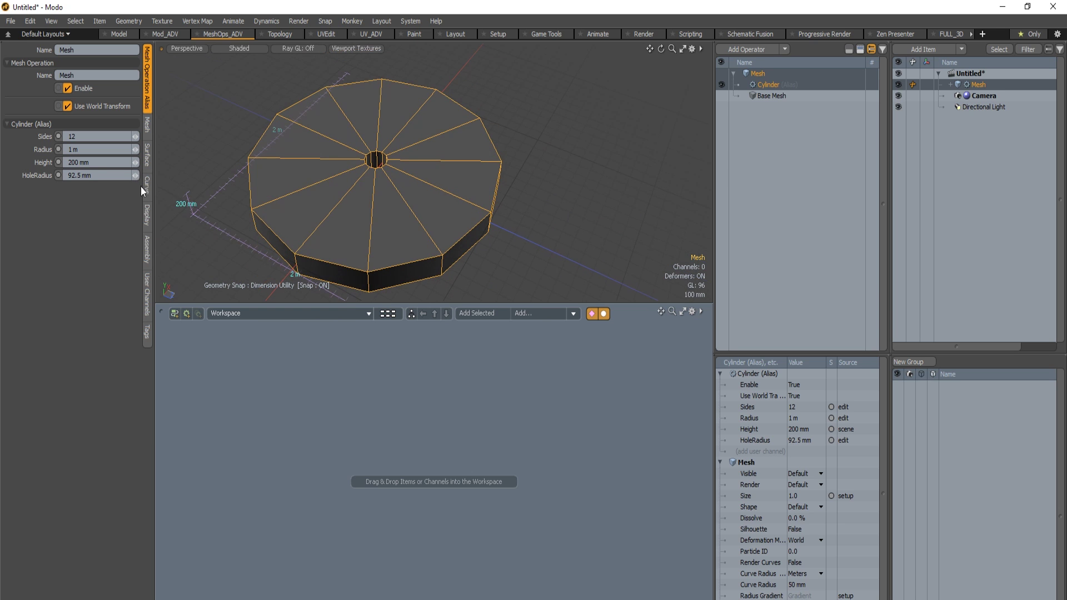
Set the Cylinder alias's HoleRadius to 400.
click(82, 176)
text(400)
key(Return)
mouse_move(397, 168)
alt+mouse_down()
mouse_move(400, 139)
mouse_move(401, 176)
alt+mouse_up()
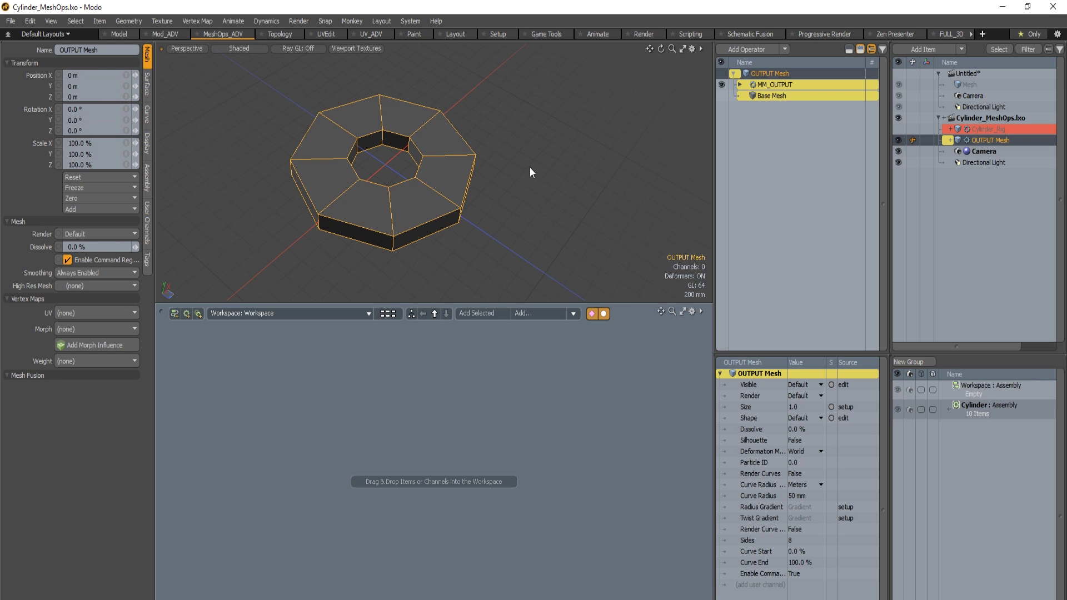
Examine the Cylinder assembly's channels in the schematic overview of Cylinder_MeshOps.lxo and open its node graph.
click(437, 314)
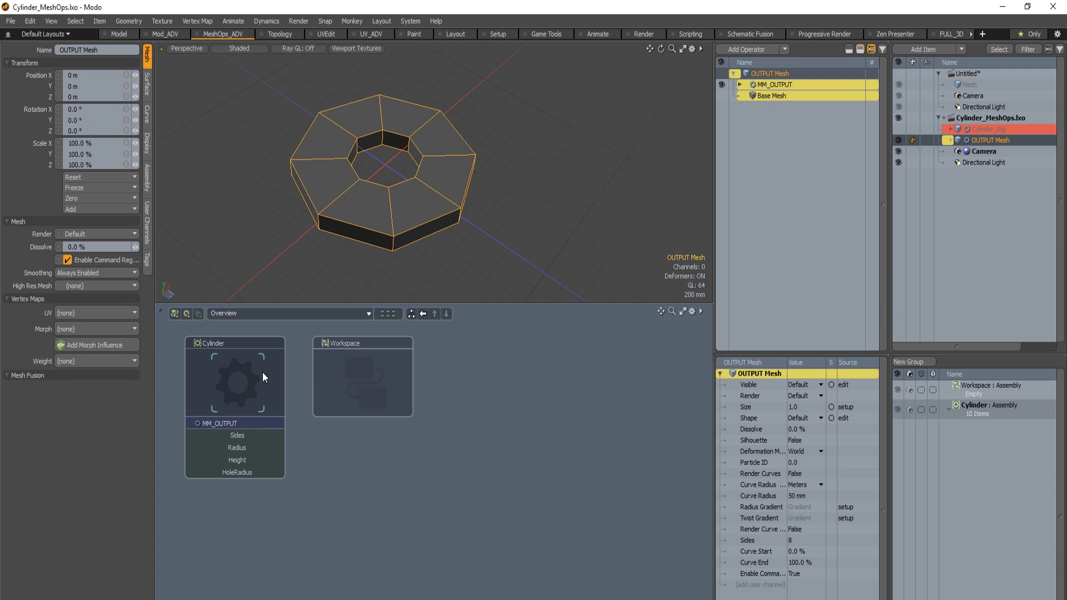
double_click(238, 345)
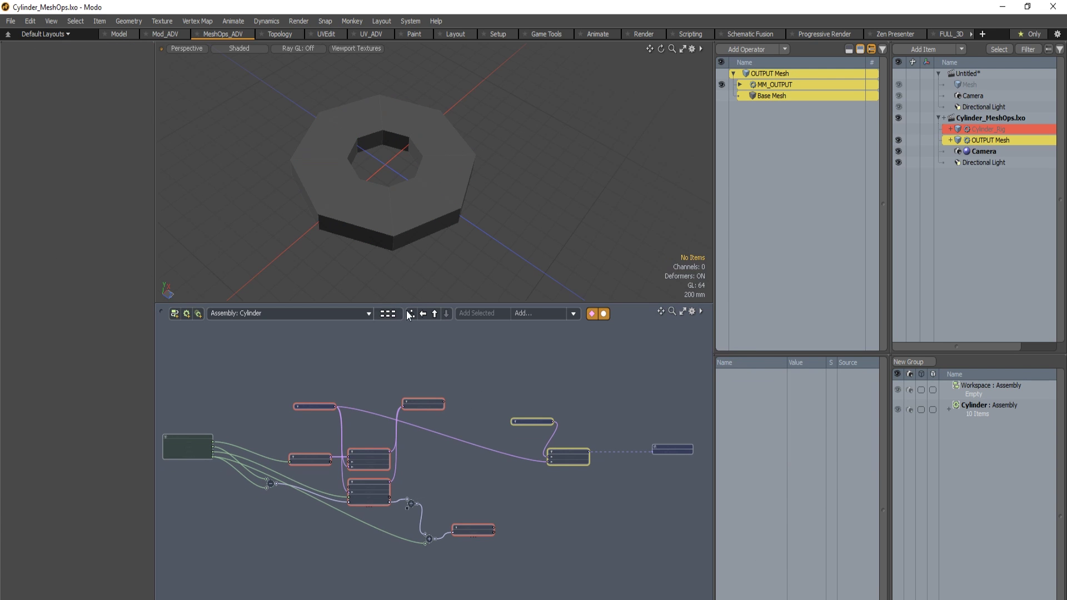
click(435, 314)
click(206, 414)
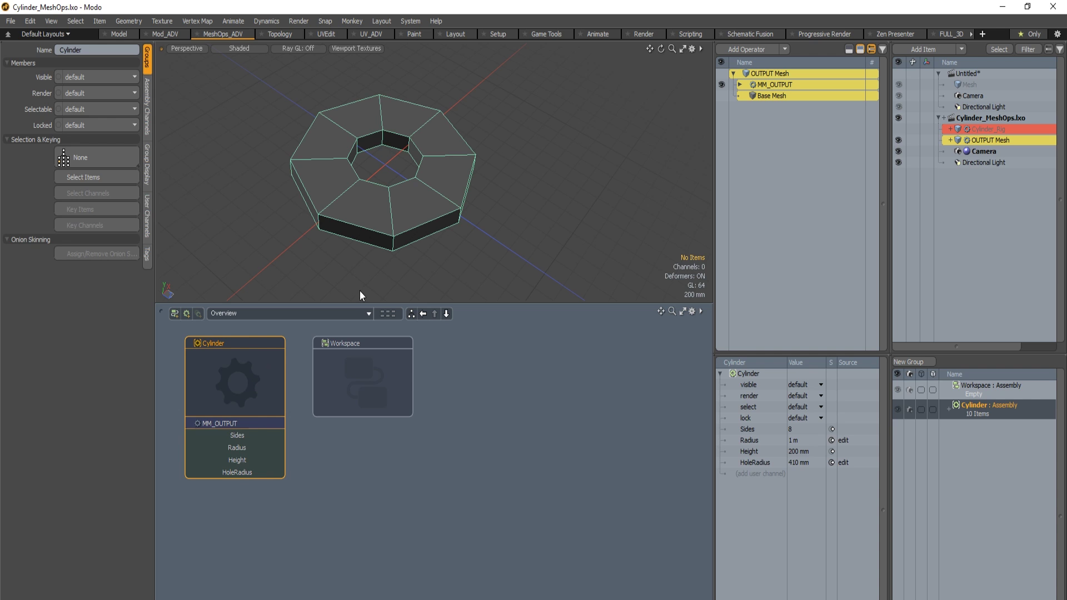
double_click(262, 345)
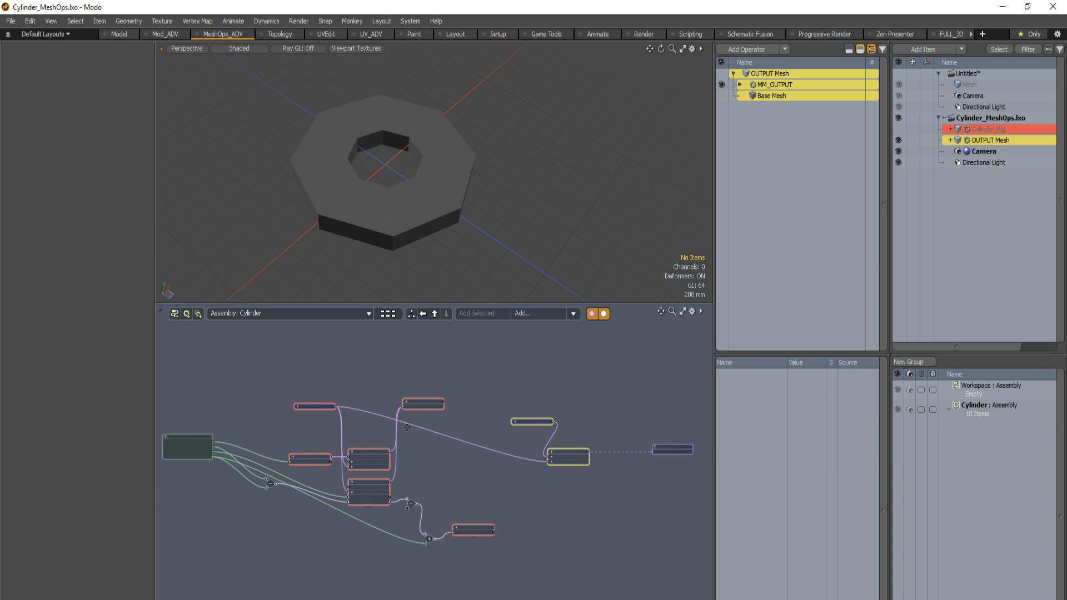
scroll(420, 401, up, 4)
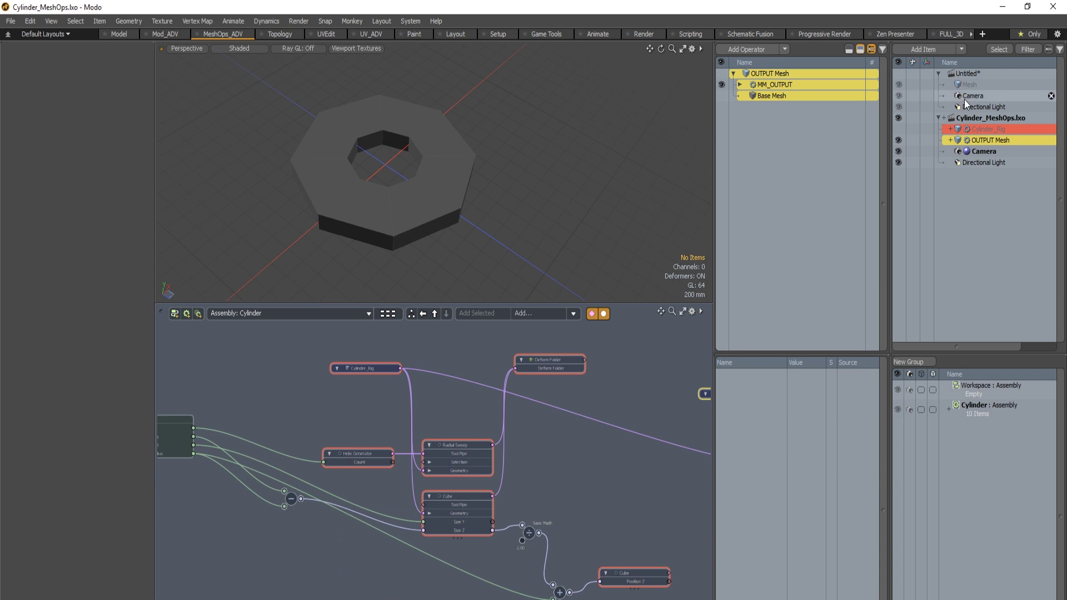
Make the Cylinder_Rig mesh visible in place of OUTPUT Mesh, and close the Untitled scene.
click(957, 130)
click(898, 129)
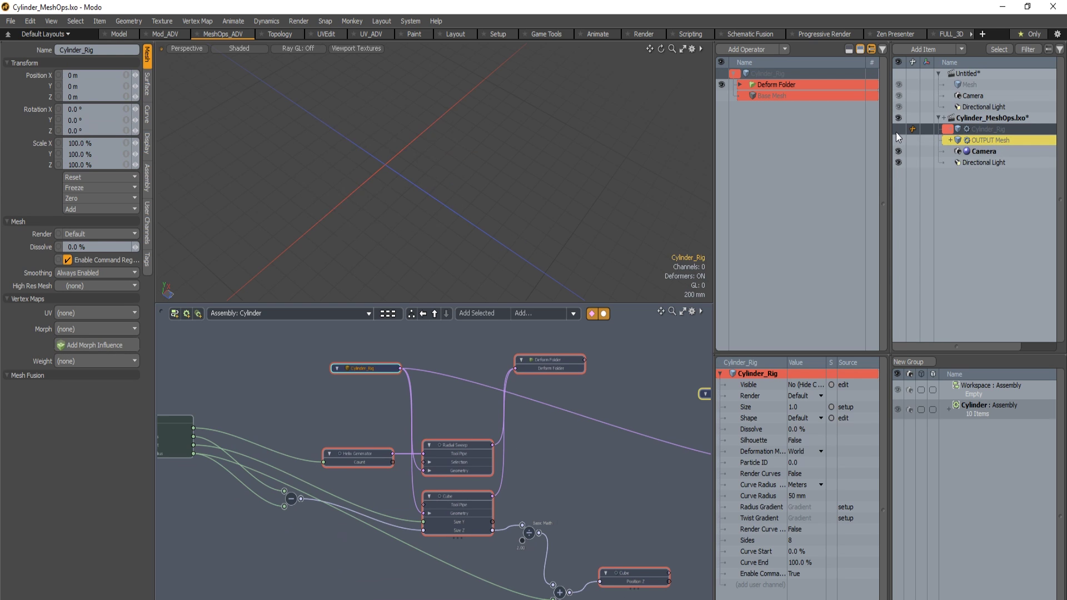
click(1051, 73)
click(619, 320)
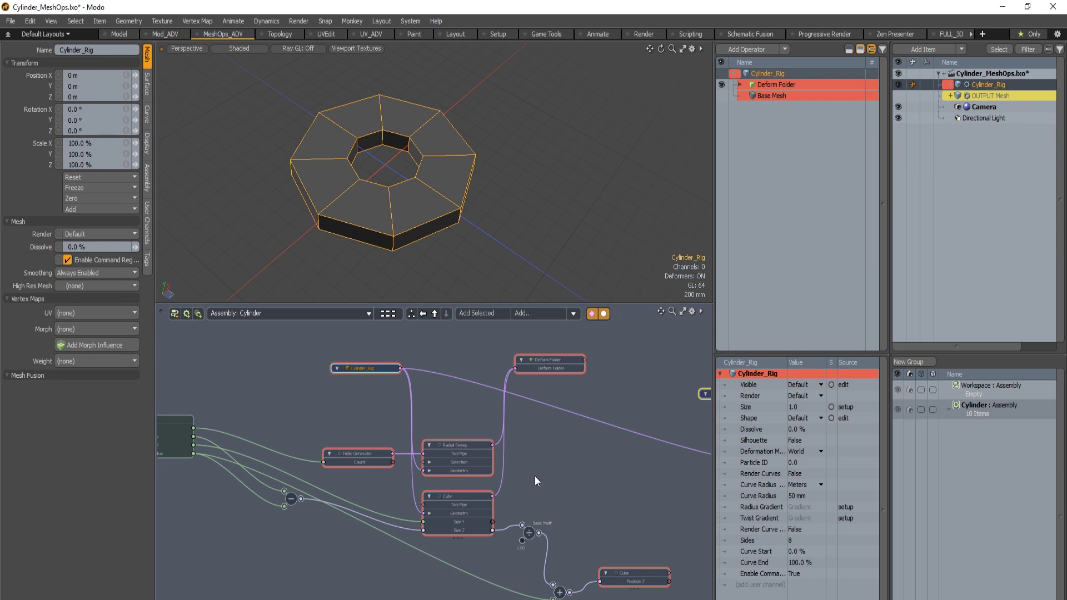
Select the Radial Sweep node in the Cylinder assembly to view its properties.
scroll(439, 403, up, 3)
scroll(458, 469, up, 2)
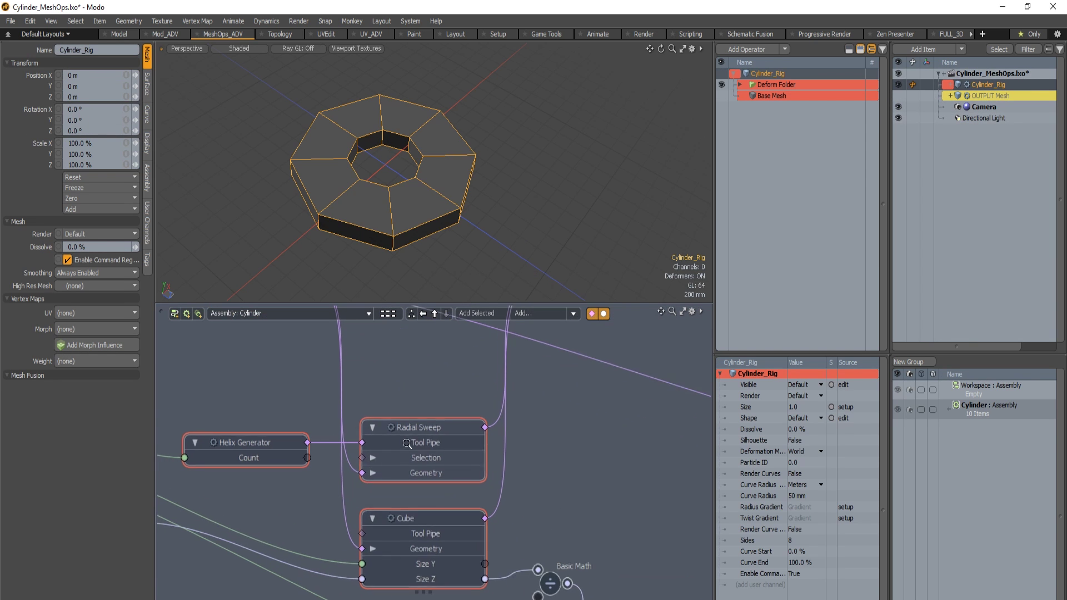
click(438, 458)
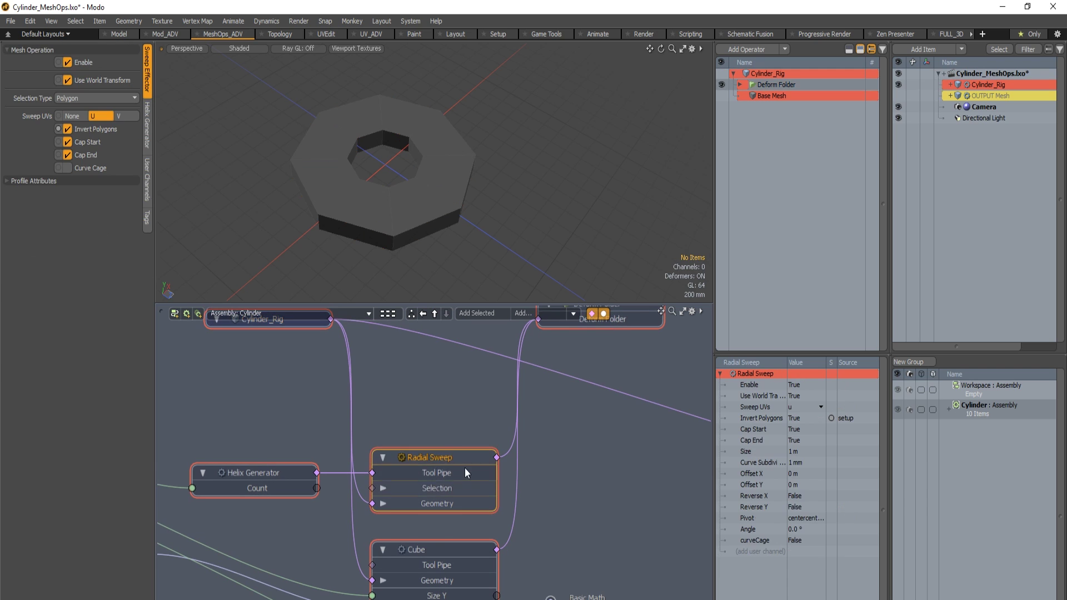
Expand Cylinder_Rig's Deform Folder, select the Cube operation and switch Radial Sweep off and back on to view the Cube alone.
click(740, 84)
click(776, 110)
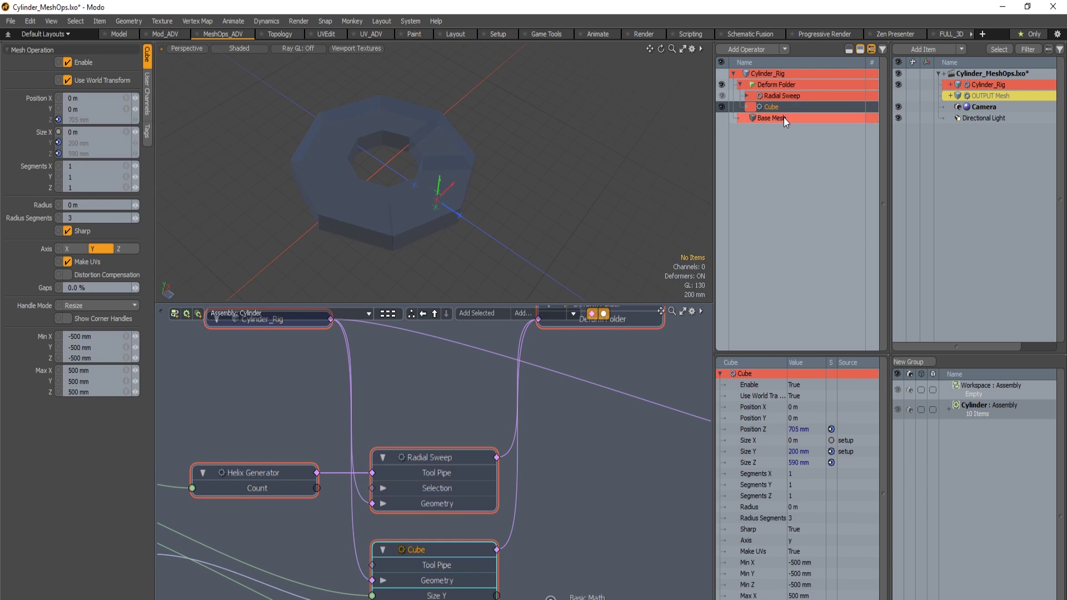
click(722, 96)
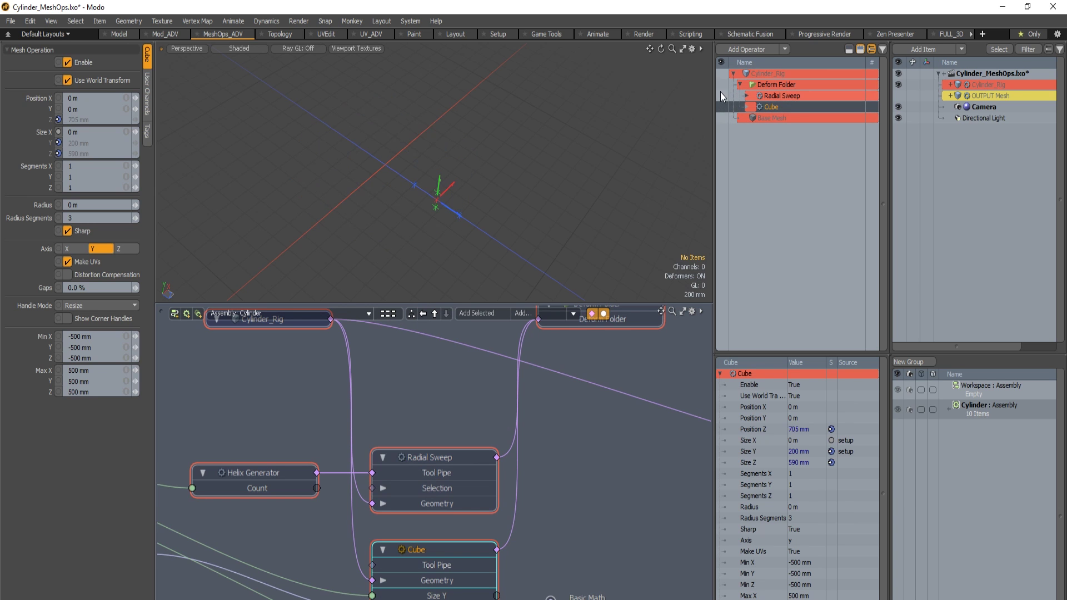
click(723, 96)
click(722, 98)
click(779, 98)
click(782, 110)
alt+drag(333, 186, 564, 231)
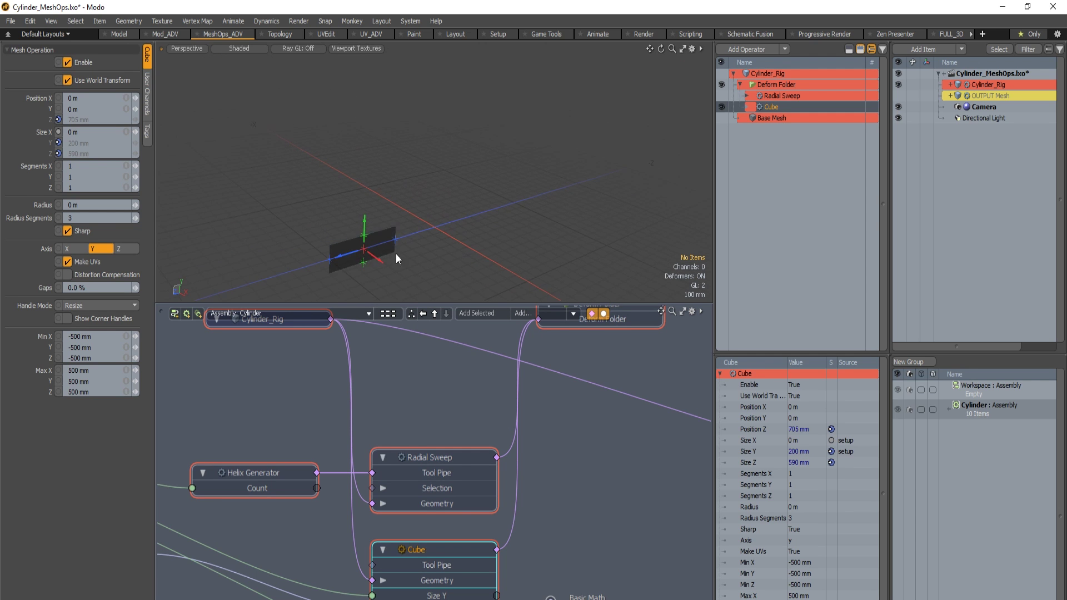
click(722, 96)
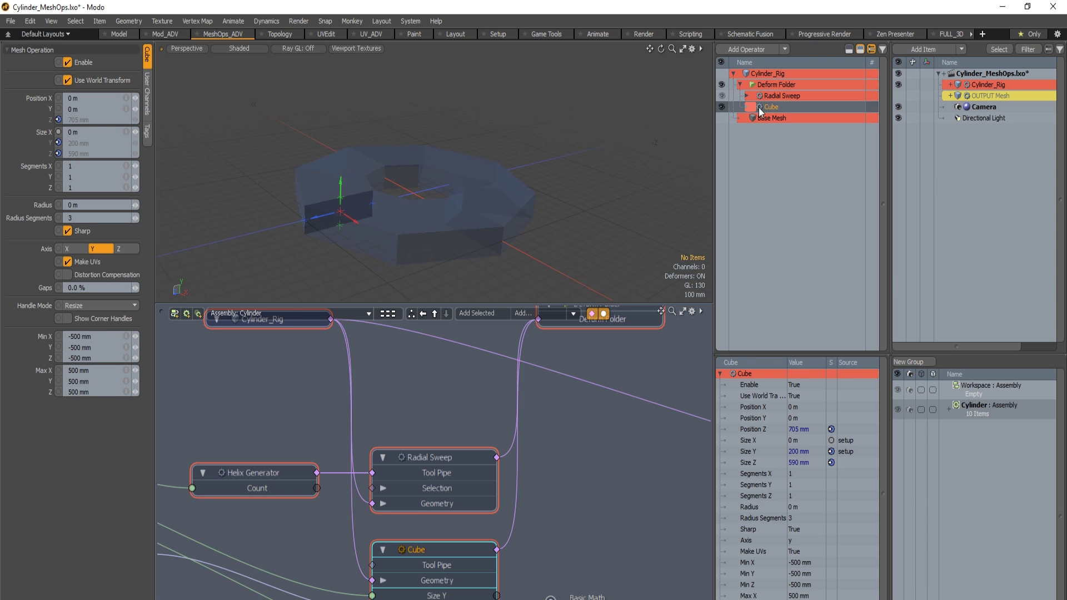
Select the Radial Sweep operation and view the swept ring from a higher angle.
click(781, 96)
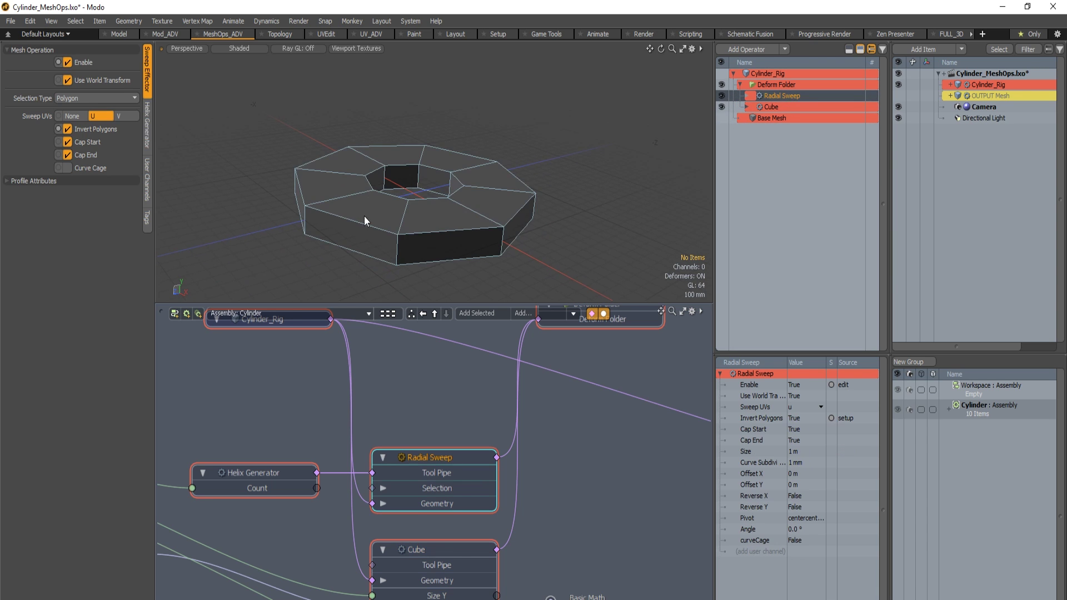
alt+drag(436, 106, 432, 251)
alt+shift+drag(480, 190, 471, 214)
scroll(480, 207, down, 2)
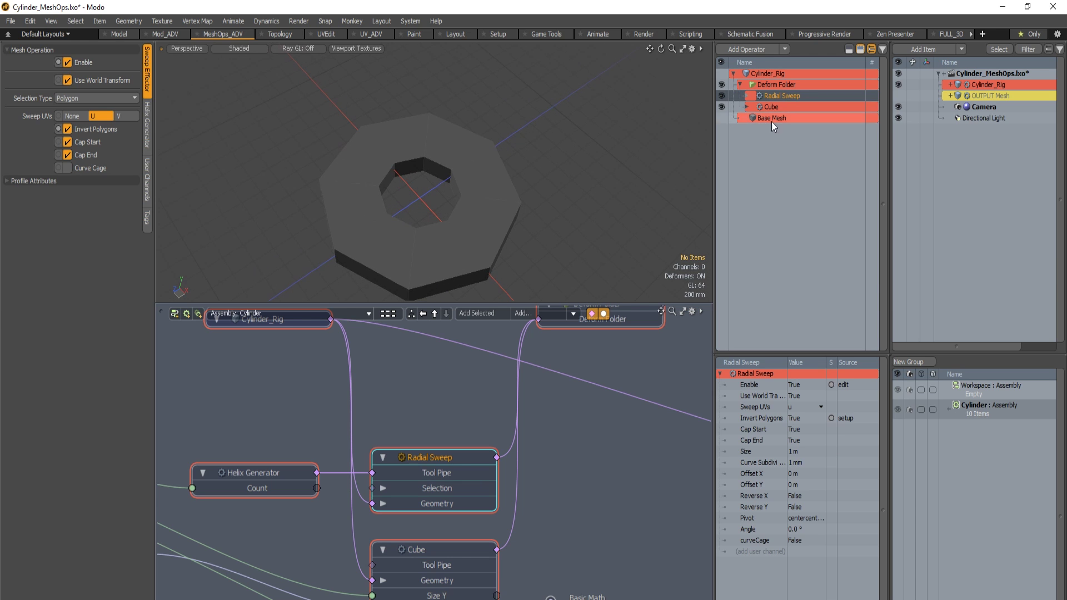
Compare the Deform Folder, Cube and Radial Sweep operations of Cylinder_Rig by selecting them in turn and locating the folder's node in the graph.
click(774, 83)
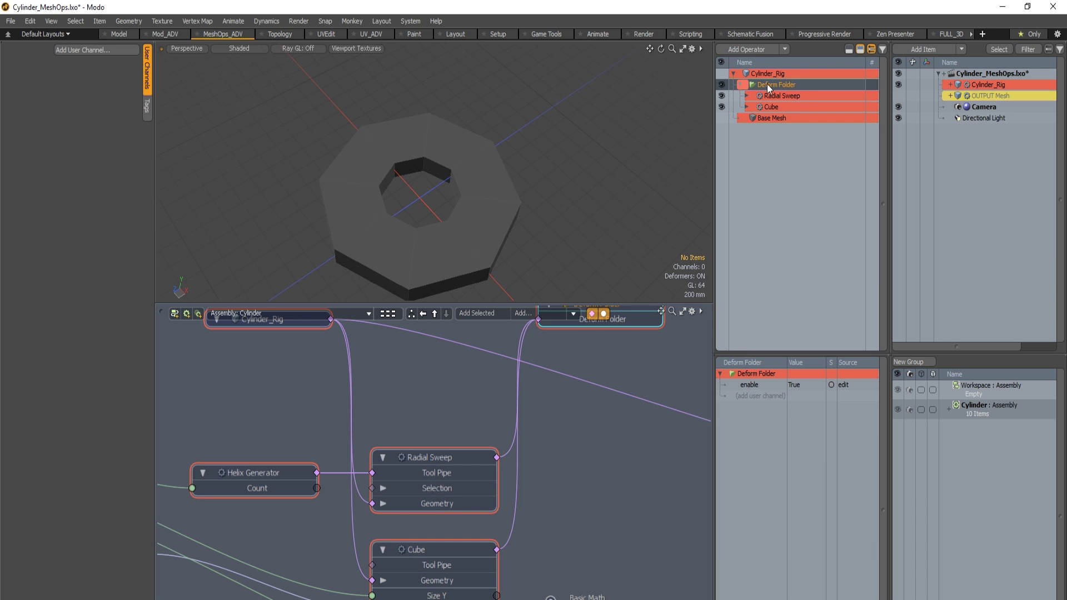
click(777, 106)
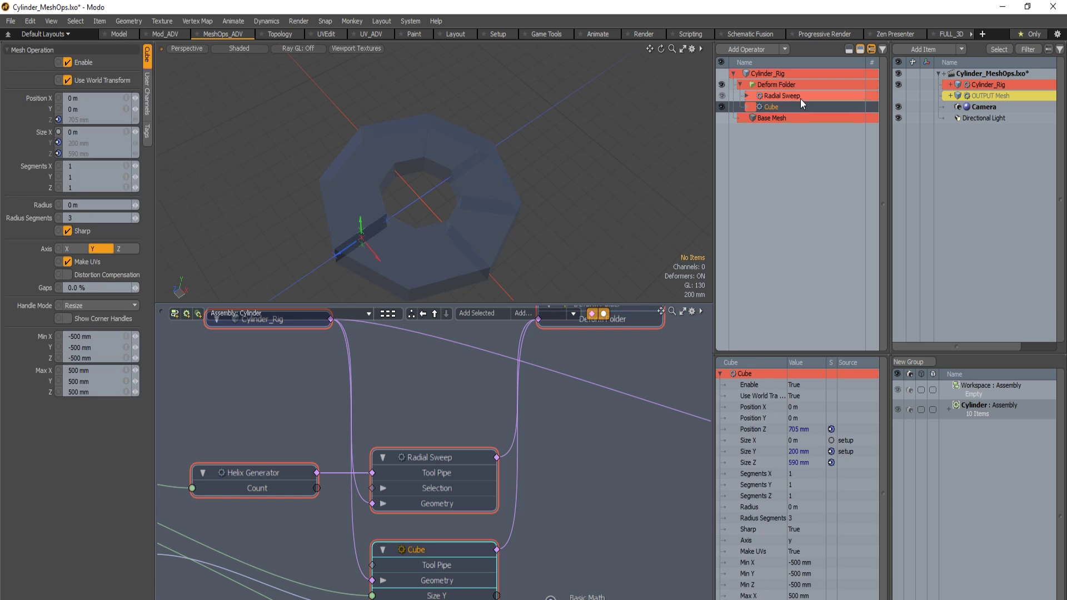
click(797, 95)
click(792, 107)
click(805, 95)
click(789, 106)
click(811, 95)
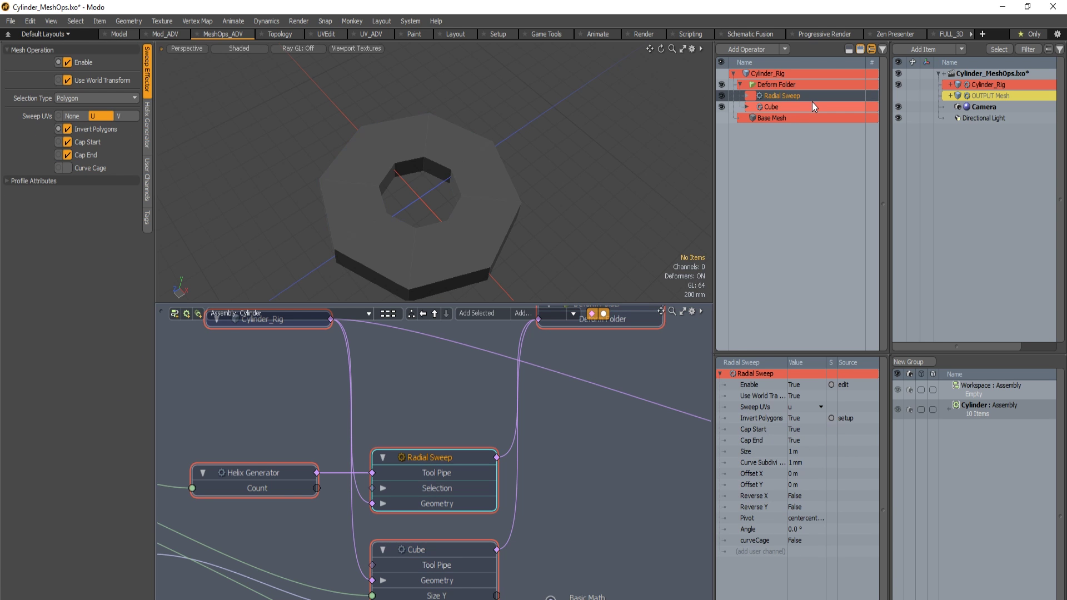
click(782, 84)
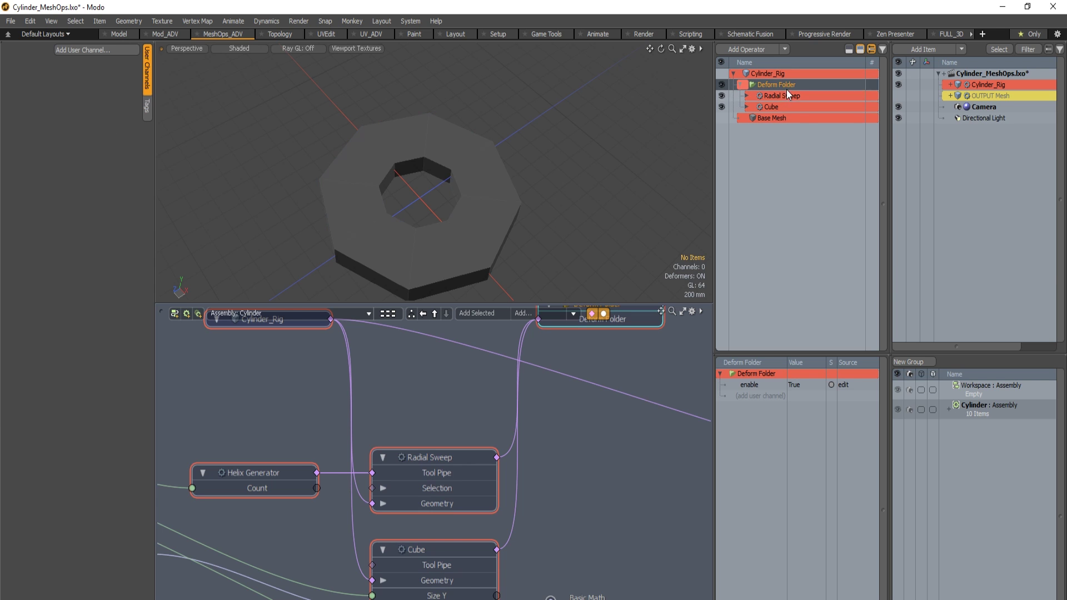
alt+drag(598, 379, 546, 439)
middle_drag(546, 439, 582, 370)
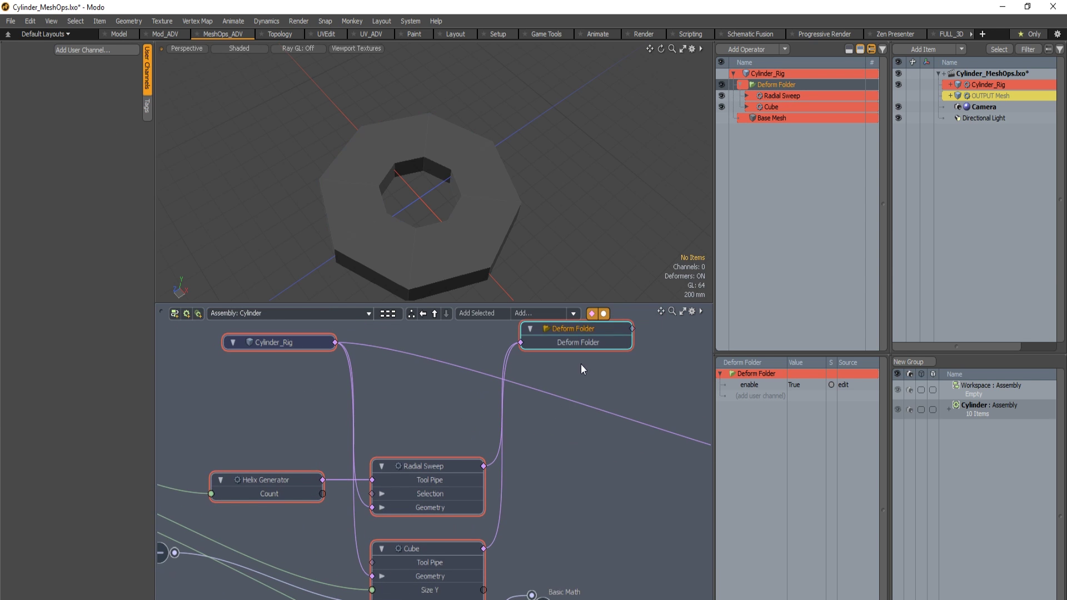
click(779, 108)
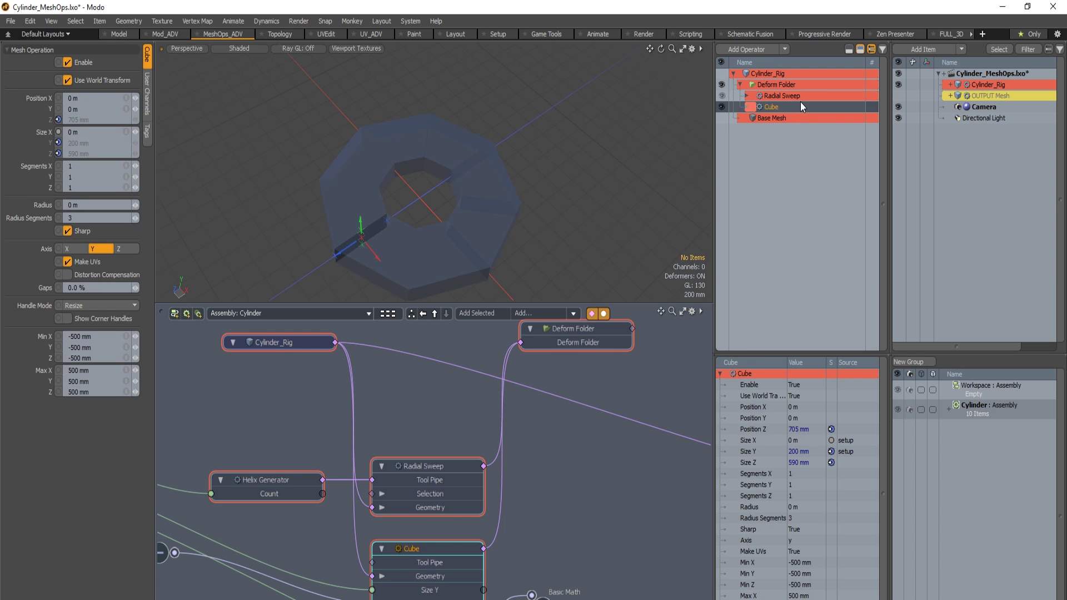
click(795, 98)
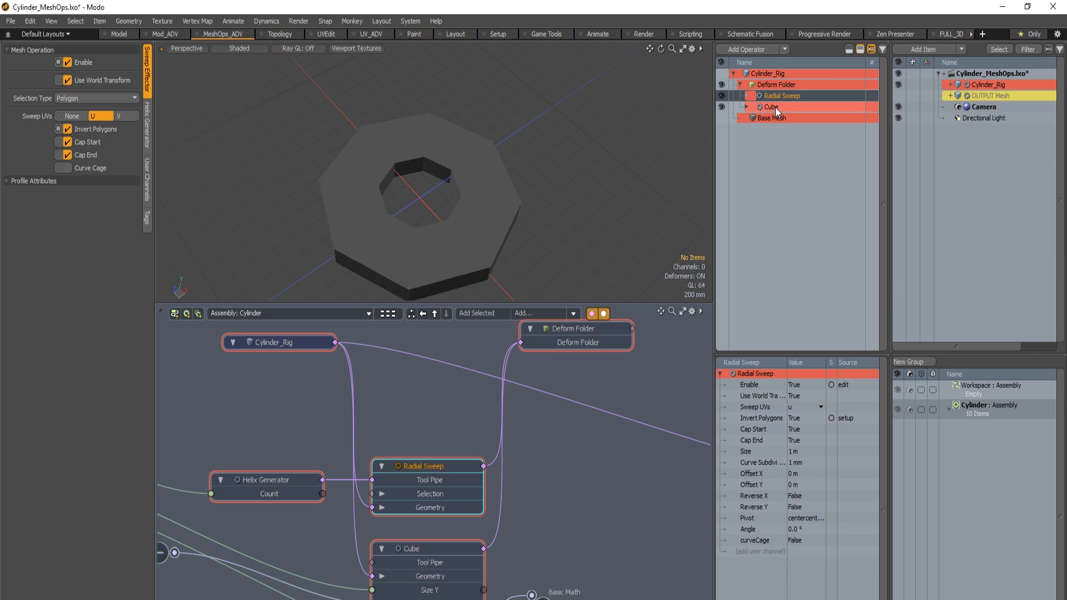
Rename the Cube operation in the Deform Folder as 1st_Cube.
click(777, 107)
key(F2)
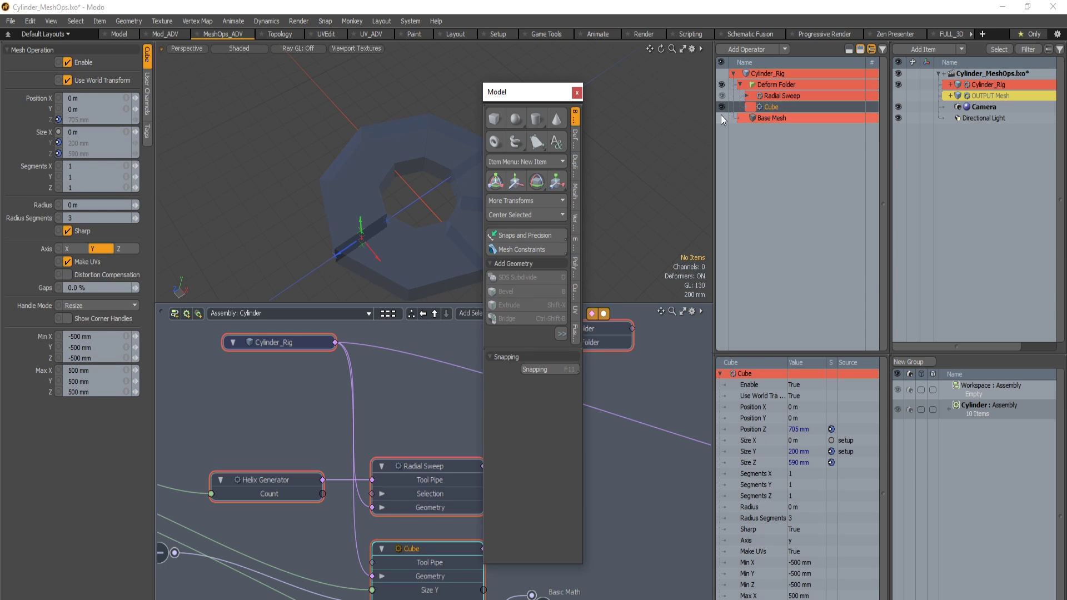
click(580, 91)
double_click(780, 105)
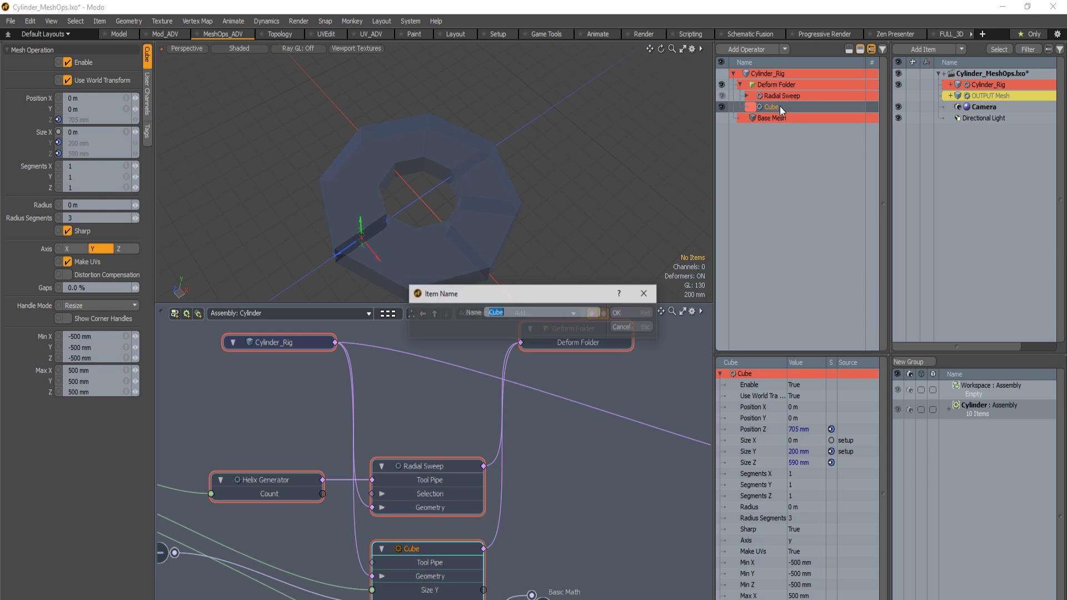
key(Home)
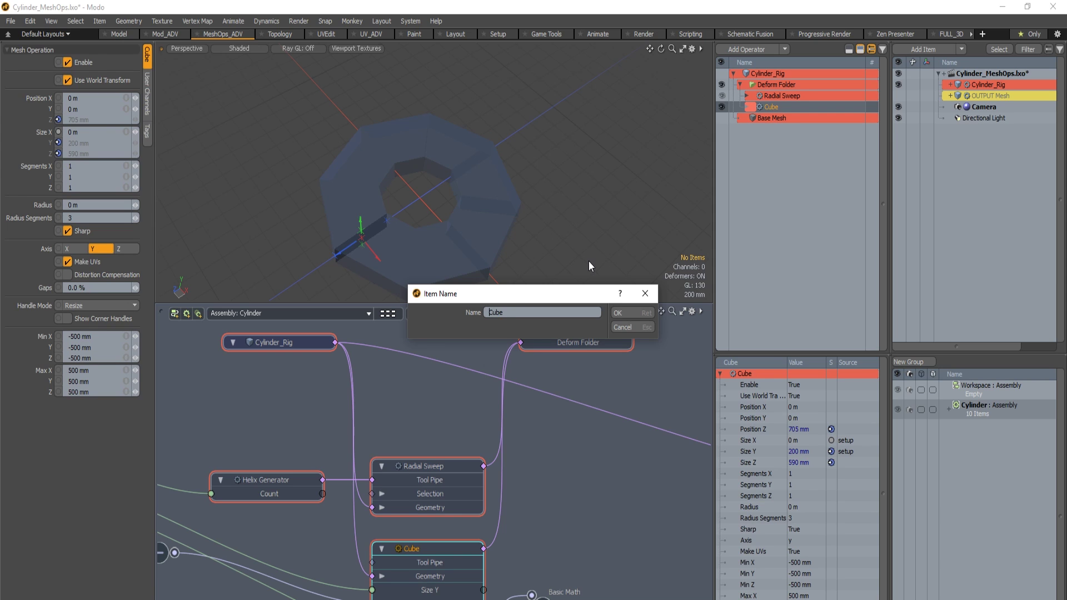
text(1st_)
key(Return)
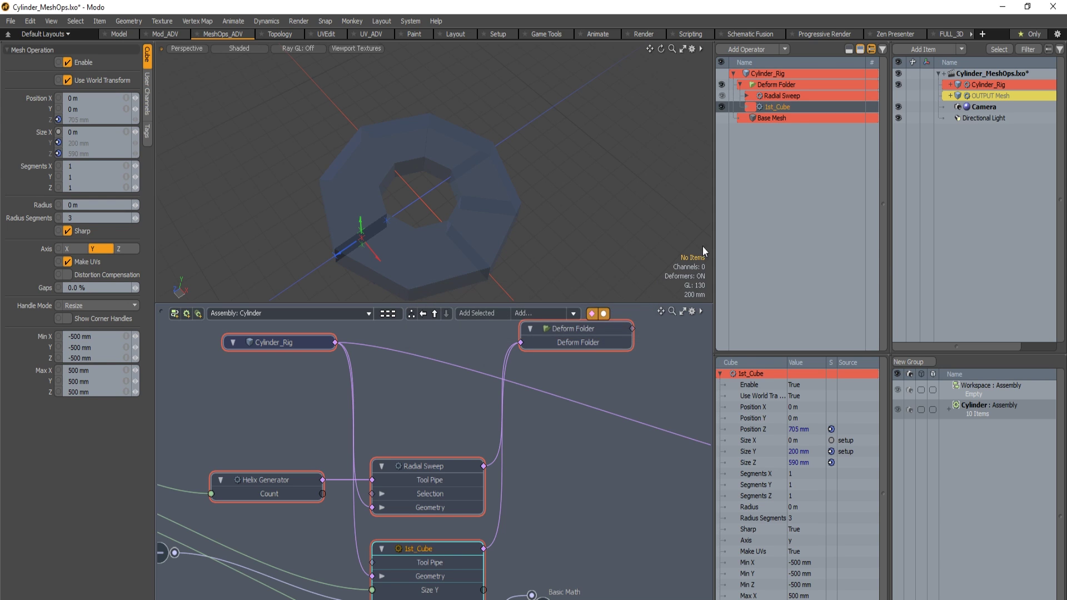
Rename the Radial Sweep operation in the Deform Folder as 2nd_Radial Sweep.
click(781, 96)
right_click(764, 96)
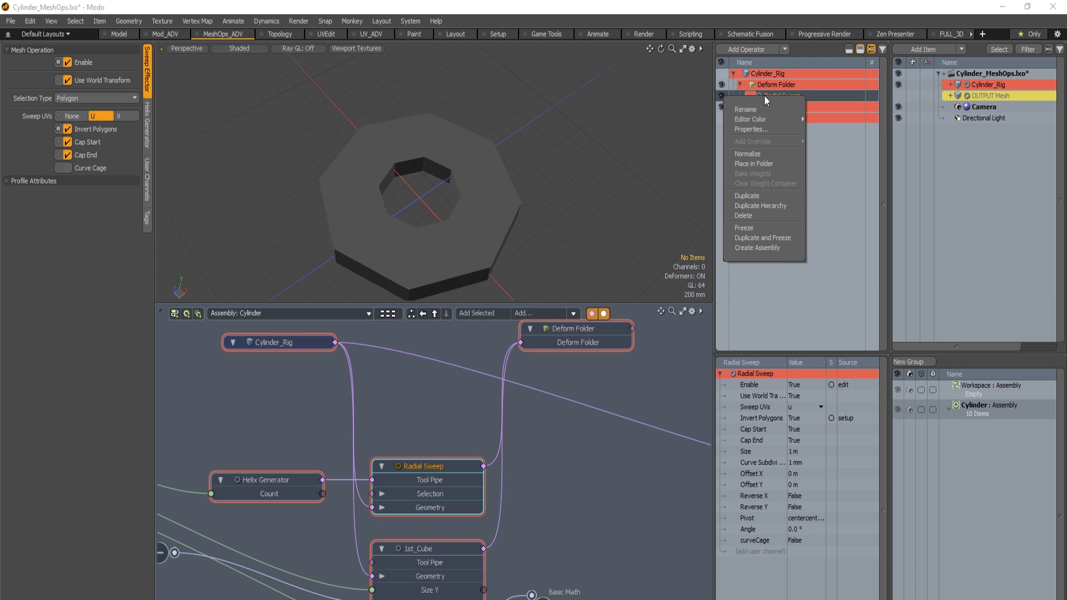
click(766, 110)
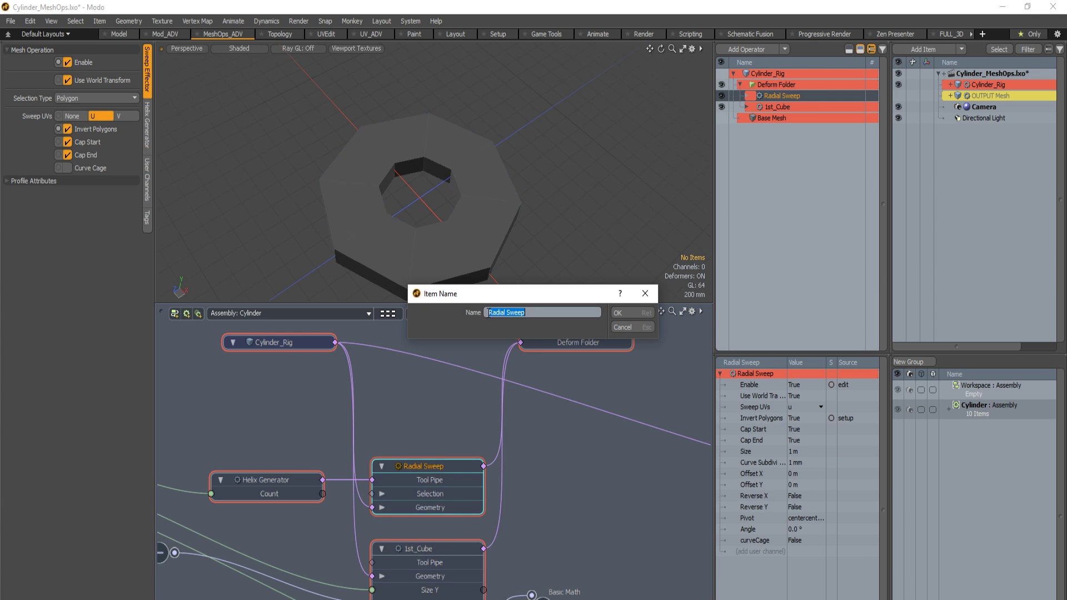
click(488, 313)
text(2nd_)
key(Return)
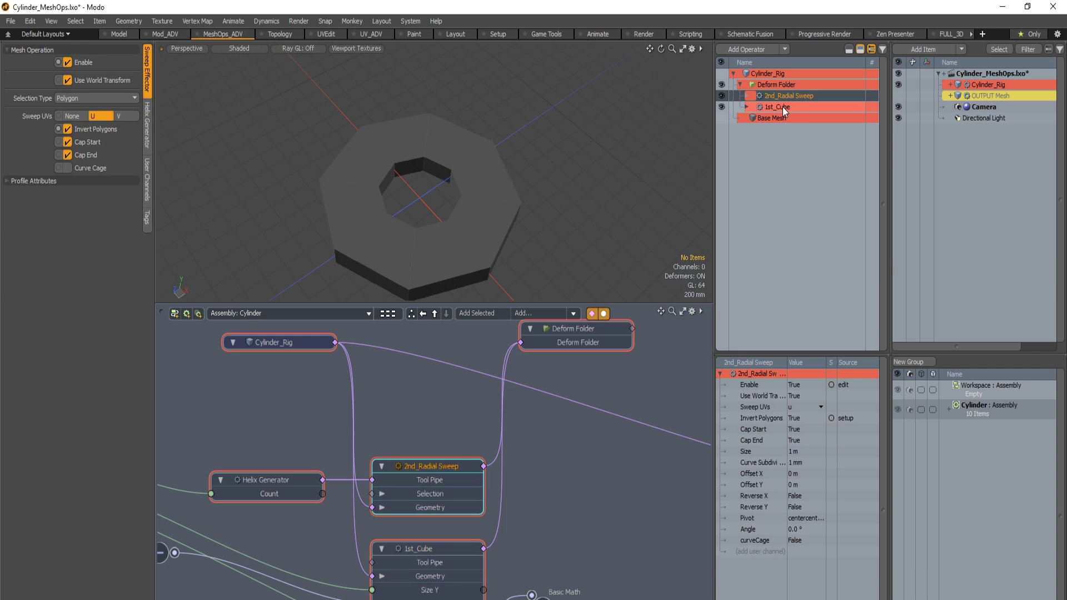
Review the operation order by selecting 1st_Cube, 2nd_Radial Sweep and their parent Deform Folder in turn.
click(782, 107)
click(794, 95)
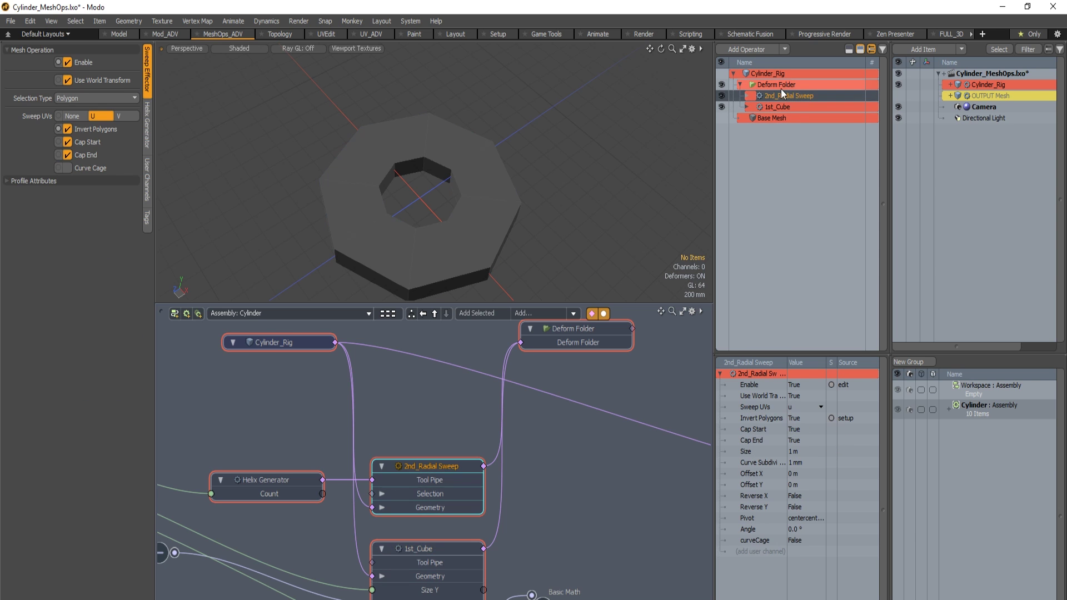
click(782, 86)
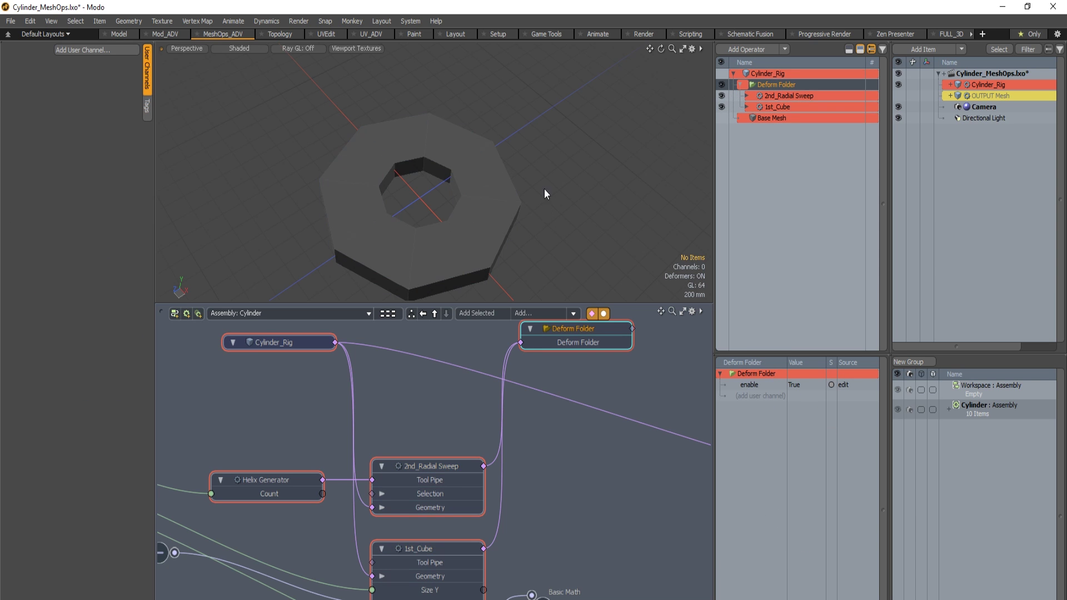
click(789, 107)
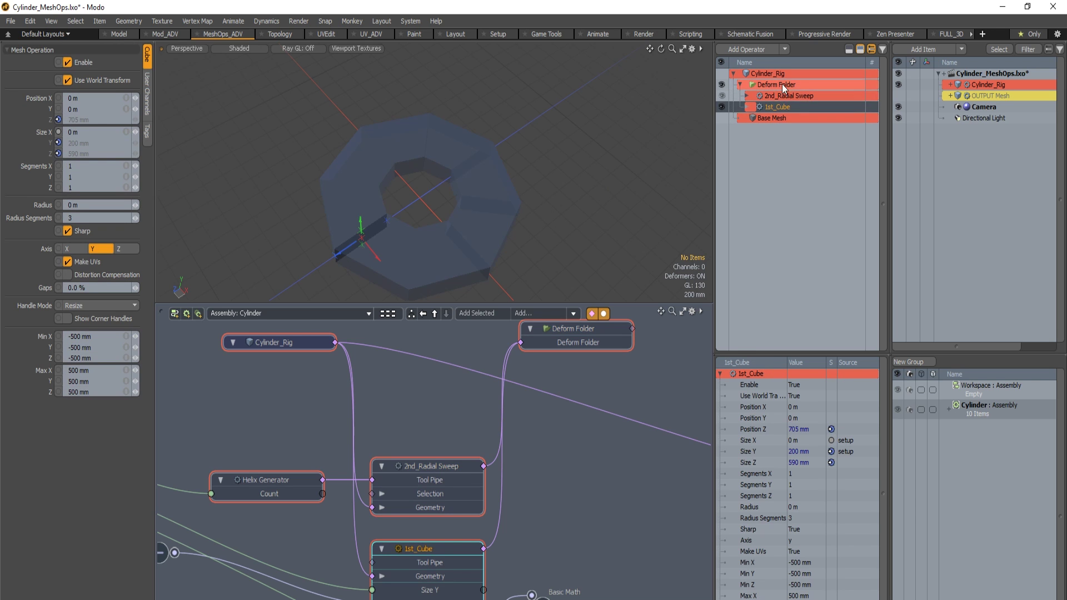
click(779, 86)
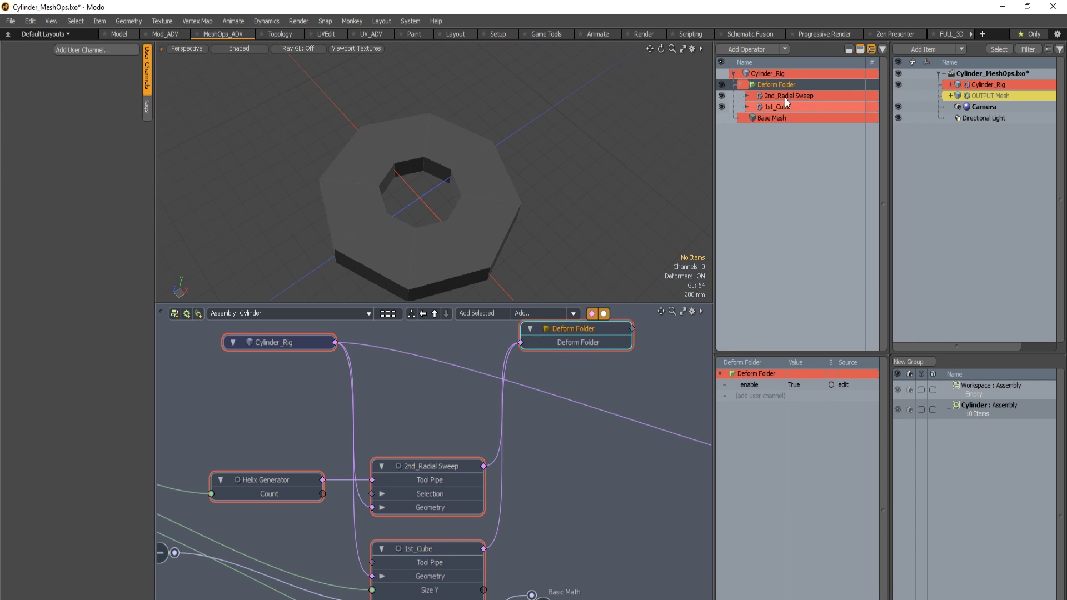
Select the Cylinder_Rig mesh in the 3D view, and select its group of rig nodes in the node graph.
click(489, 239)
alt+drag(480, 271, 486, 182)
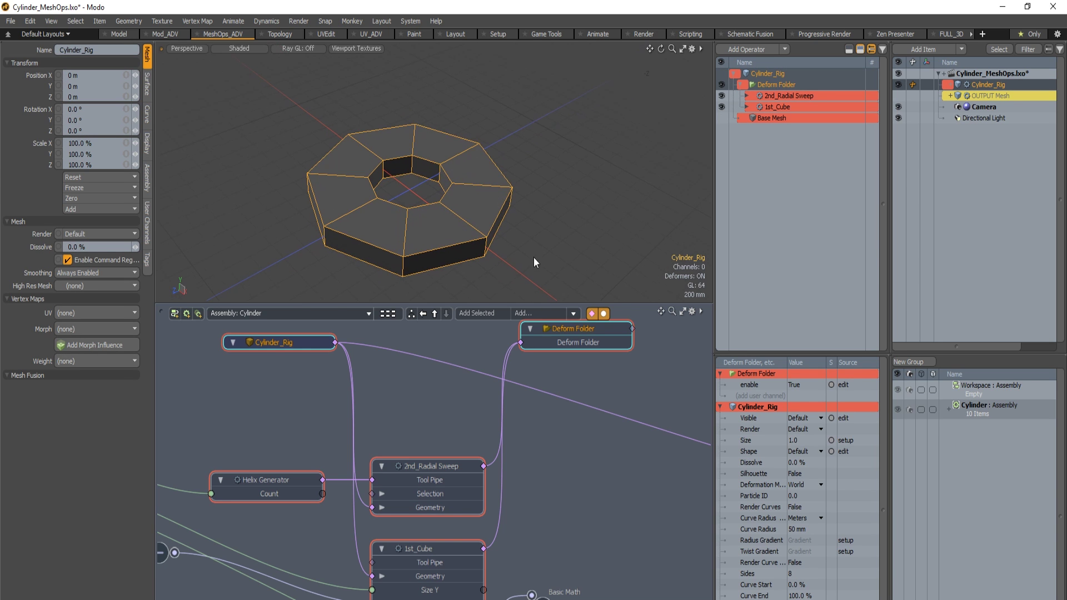
scroll(500, 396, down, 5)
scroll(494, 389, up, 1)
mouse_move(465, 410)
alt+mouse_down()
mouse_move(455, 422)
mouse_move(460, 412)
alt+mouse_up()
scroll(452, 417, up, 3)
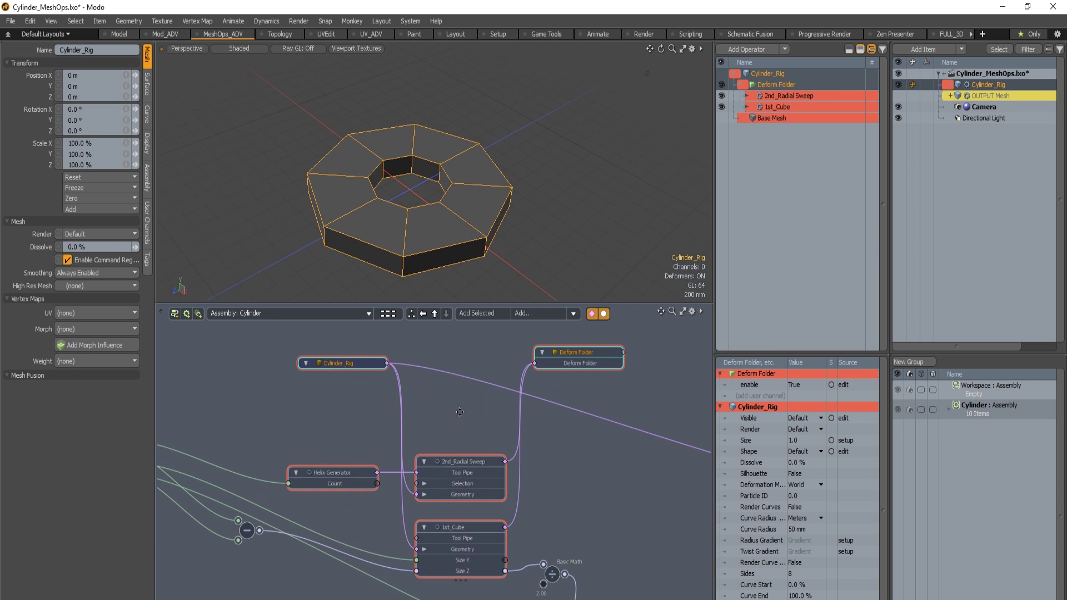
drag(307, 334, 694, 599)
alt+drag(634, 450, 501, 456)
scroll(574, 438, down, 1)
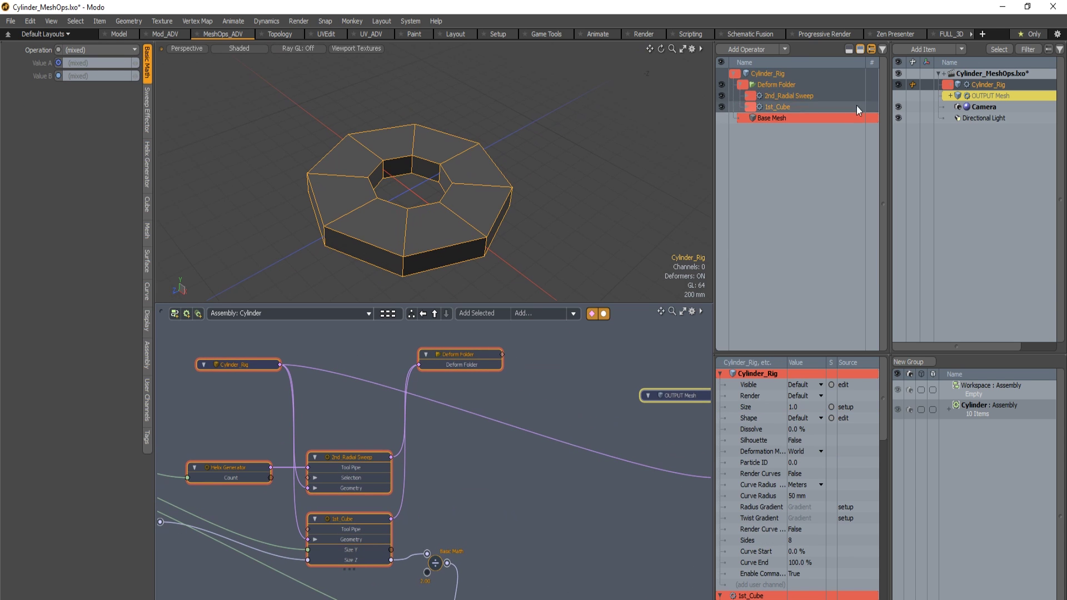
Hide the Cylinder_Rig mesh and make OUTPUT Mesh visible in its place.
click(995, 96)
click(965, 86)
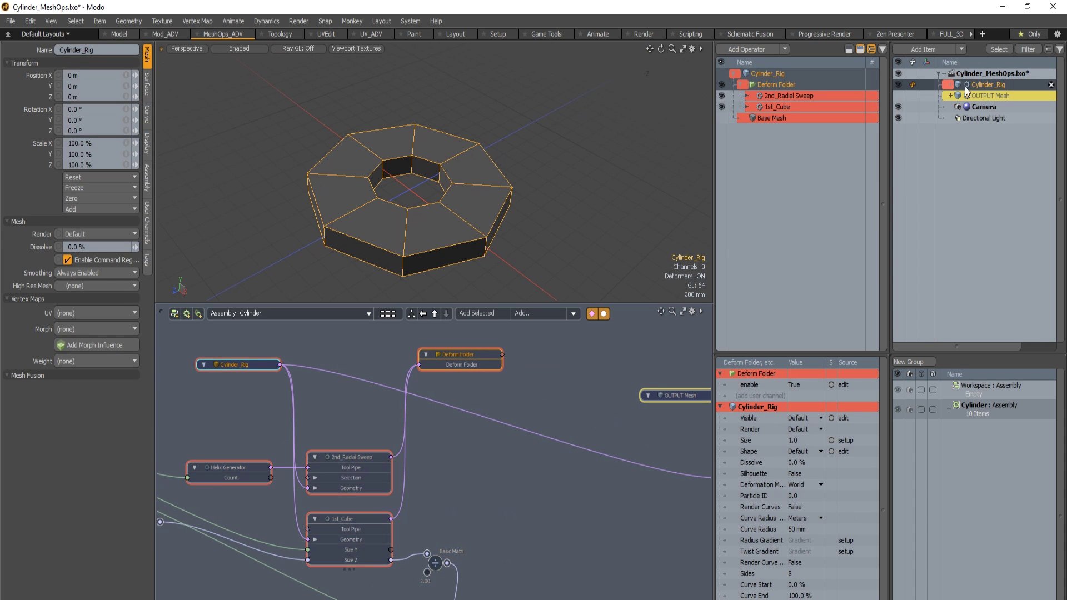
click(899, 84)
click(899, 96)
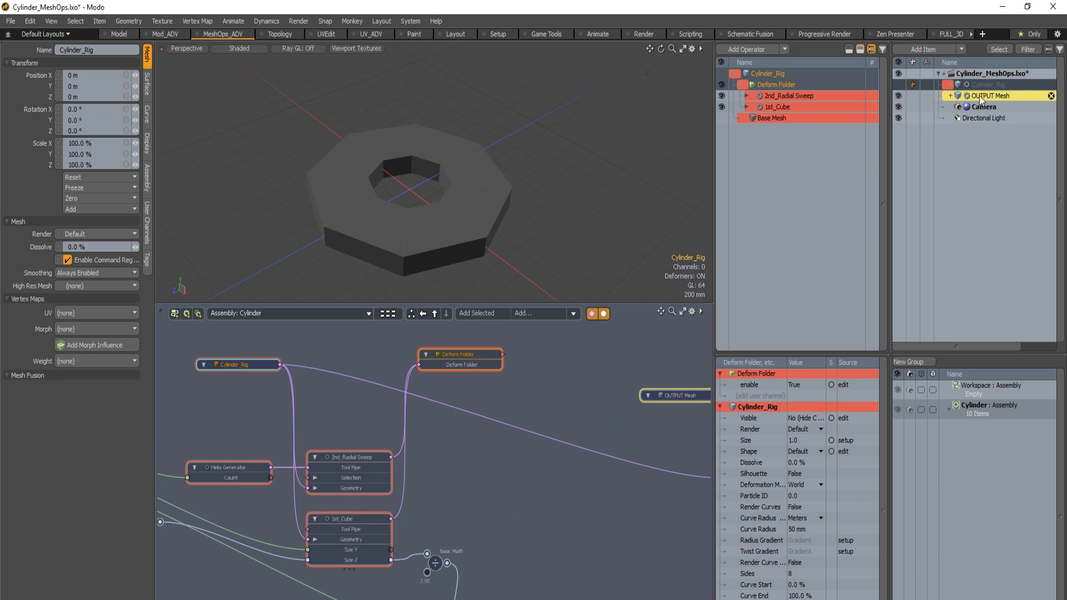
Select OUTPUT Mesh and expand its MM_OUTPUT merge operation down to the source meshes.
click(981, 98)
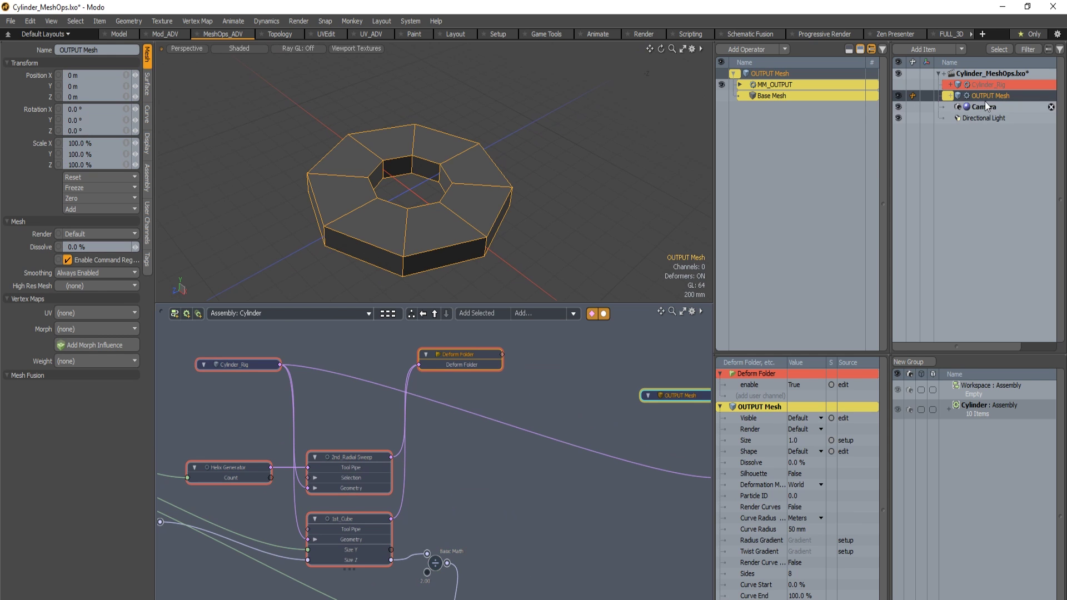
click(740, 85)
click(777, 88)
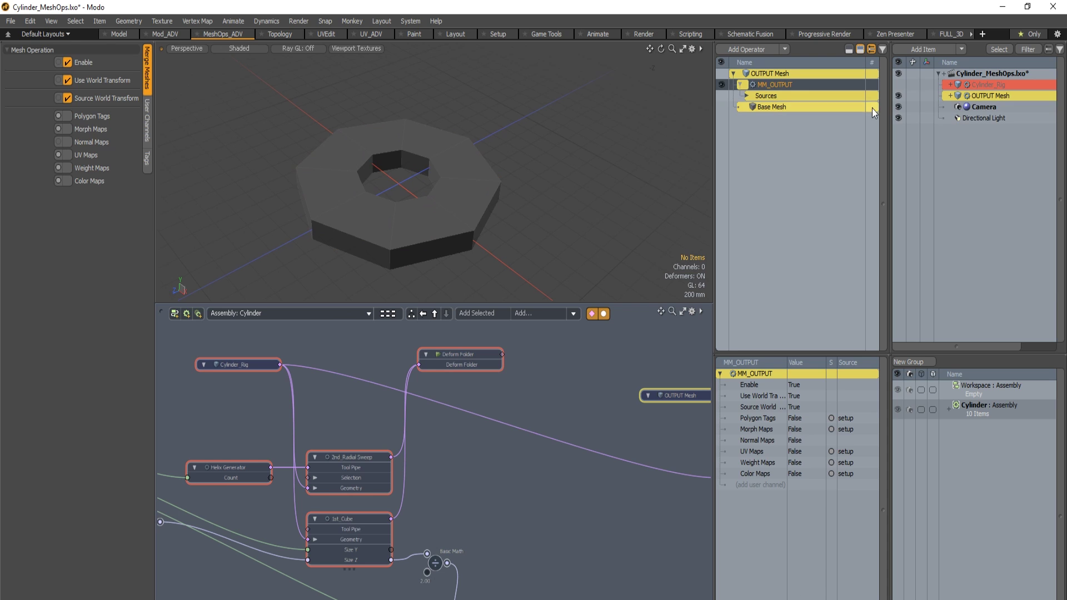
click(747, 97)
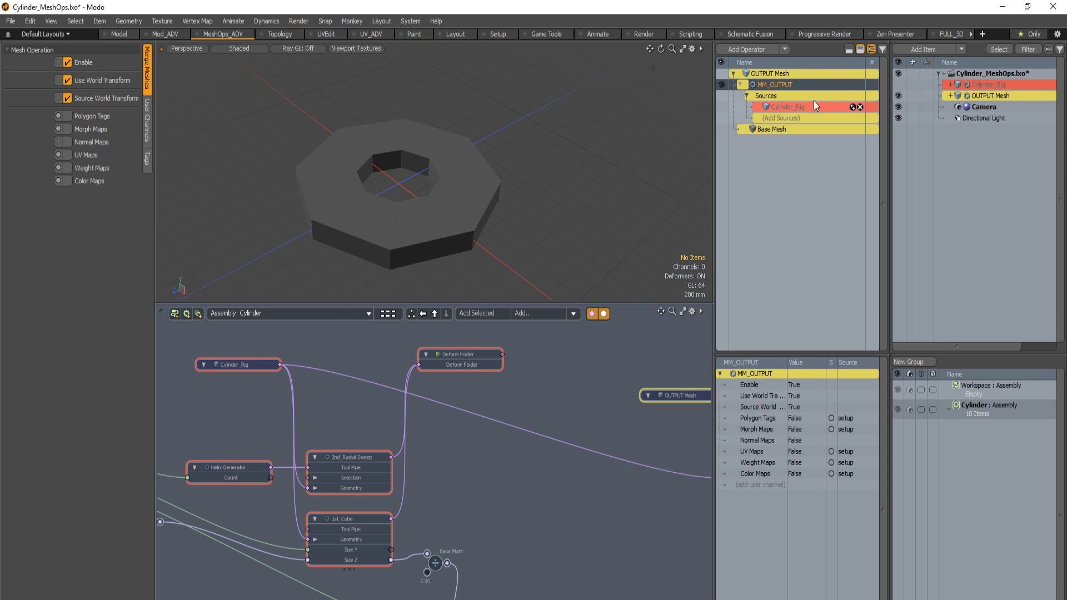
Follow the node graph from OUTPUT Mesh through MM_OUTPUT and select the Assembly Outputs node.
alt+drag(521, 369, 244, 381)
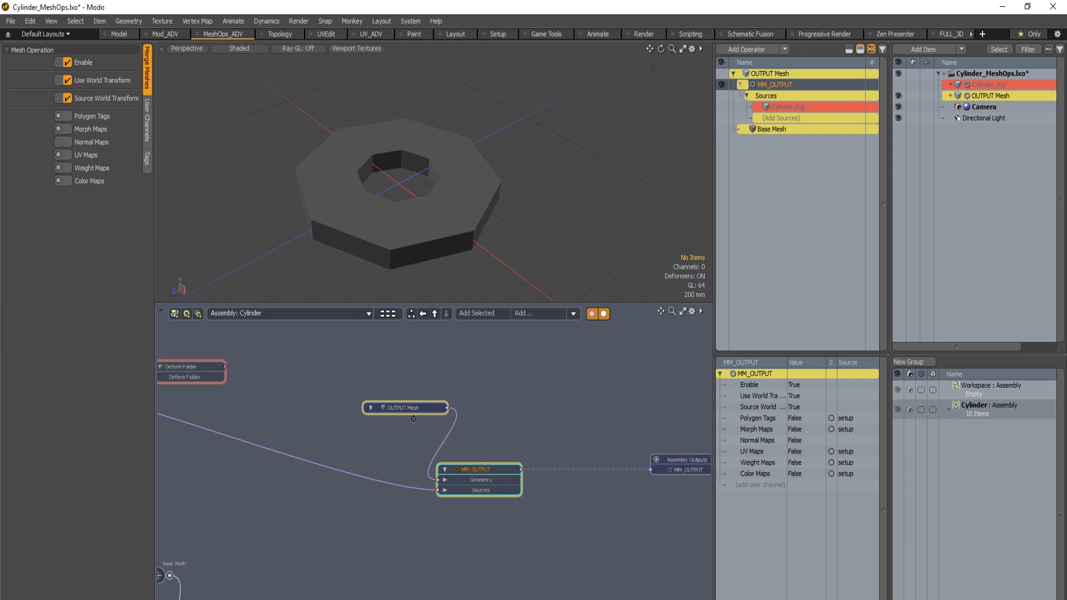
ctrl+alt+drag(512, 418, 569, 409)
alt+drag(512, 440, 409, 448)
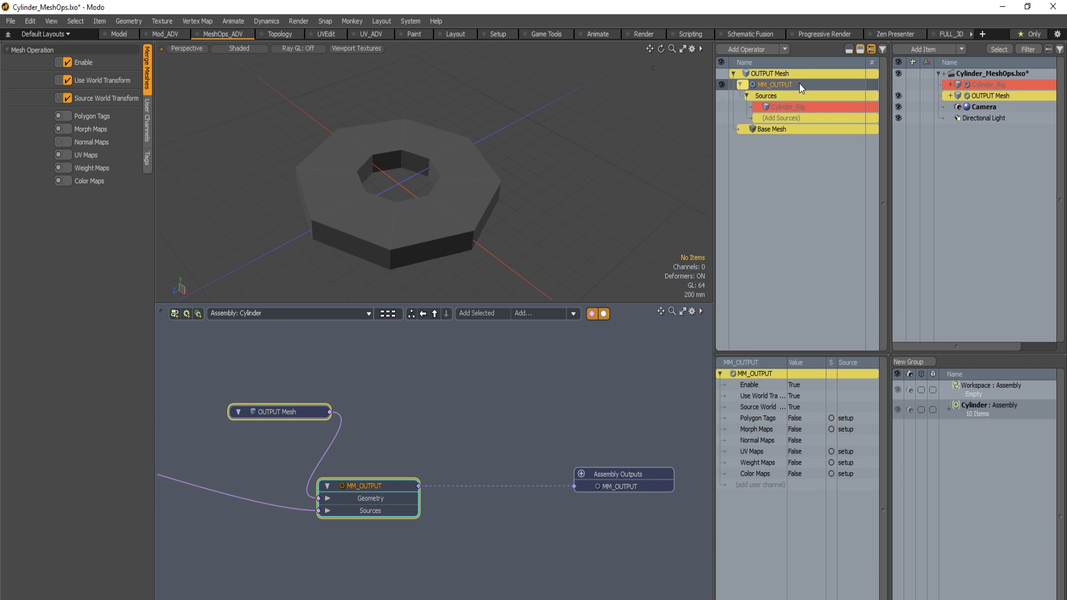
click(627, 473)
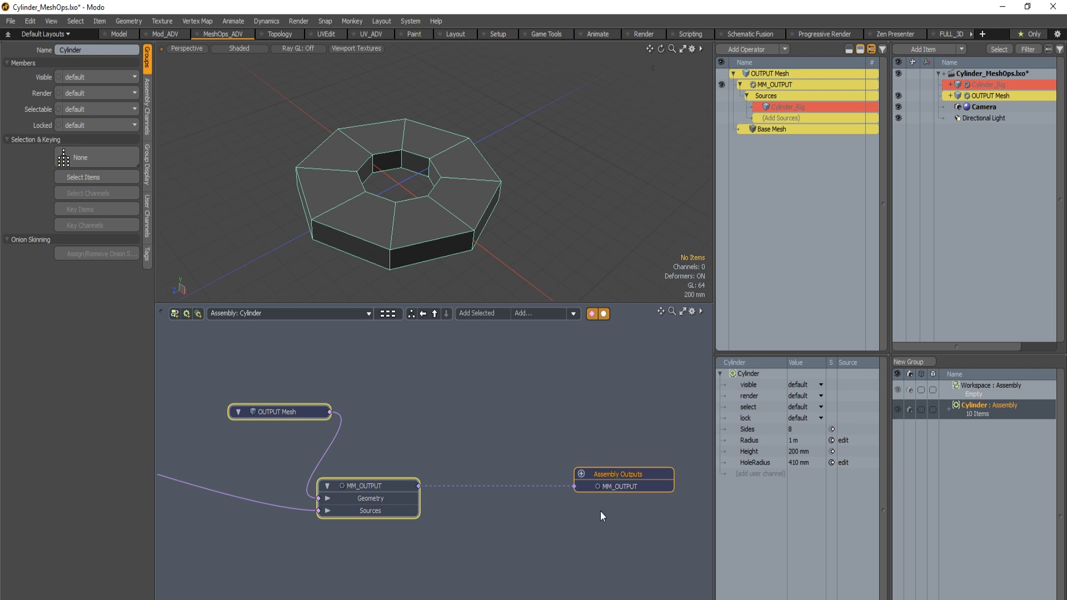
Trace the Assembly Inputs channels through the subtract and divide math nodes into the 1st_Cube operation.
scroll(569, 431, down, 3)
alt+drag(200, 423, 401, 439)
alt+drag(232, 482, 372, 461)
scroll(372, 461, up, 3)
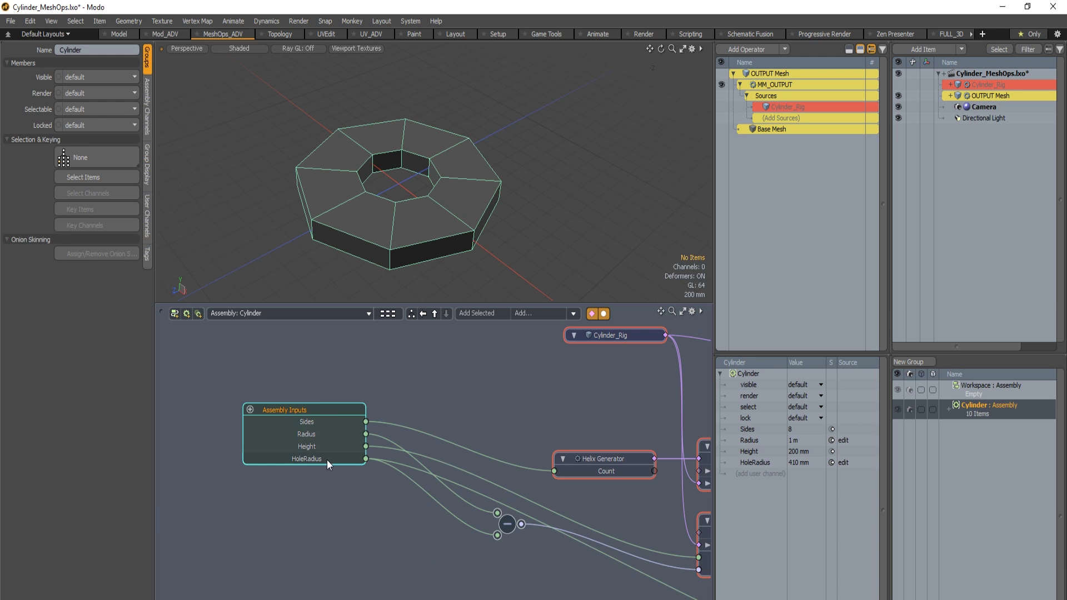
middle_drag(327, 459, 259, 465)
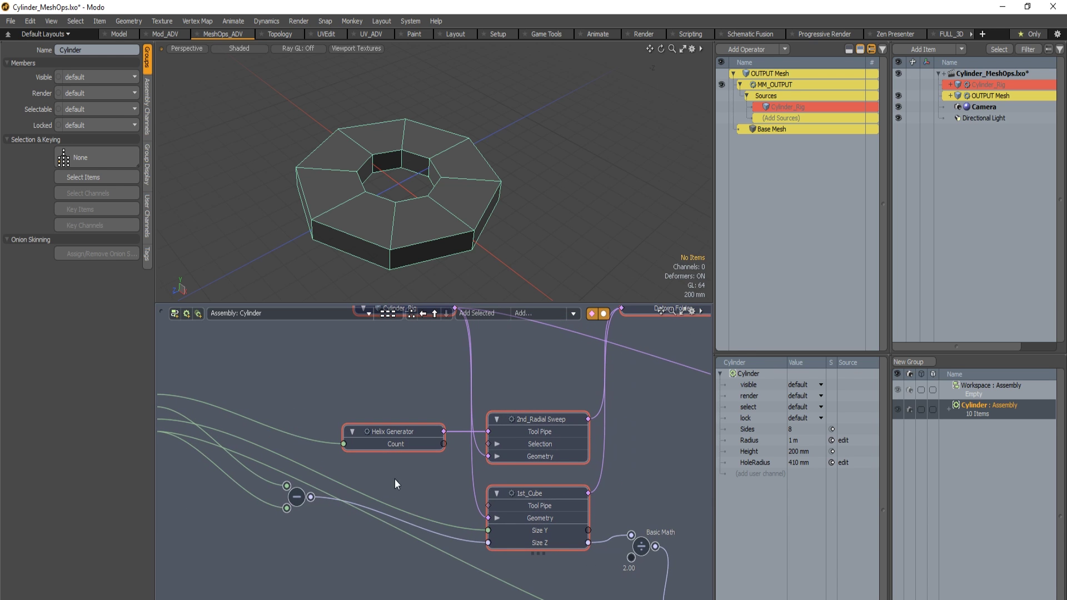
click(315, 529)
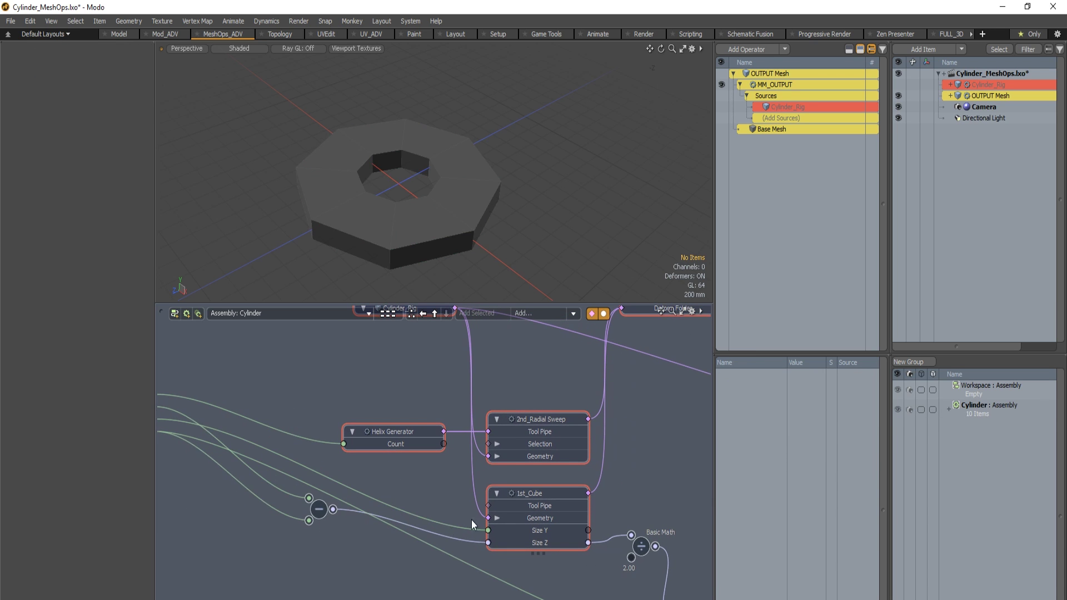
middle_drag(514, 488, 372, 470)
click(177, 491)
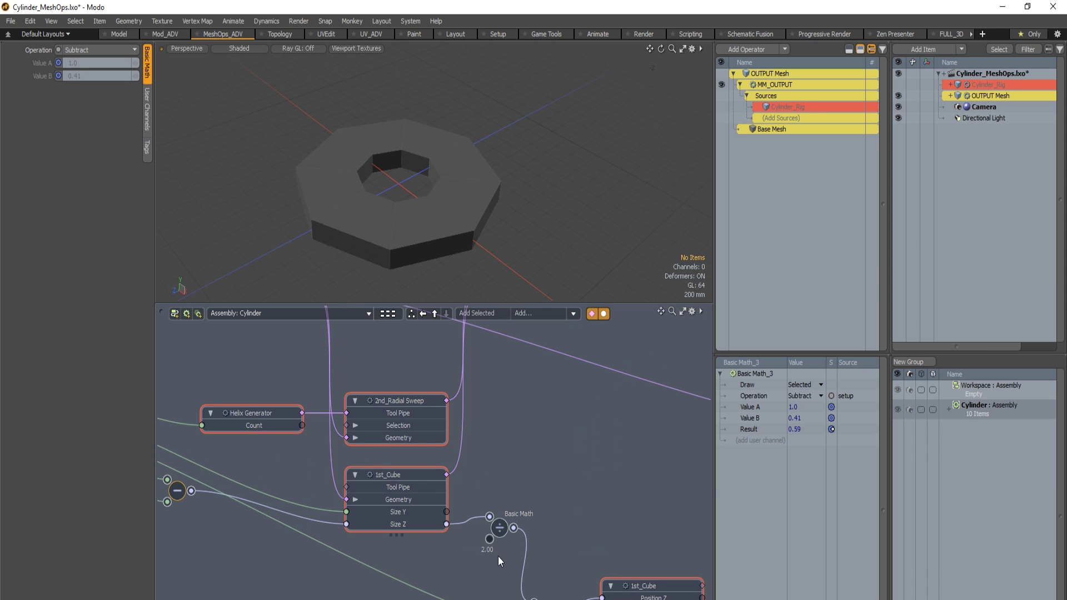
click(500, 532)
click(543, 599)
click(414, 503)
Follow the graph from the Cylinder_Rig mesh to the MM_OUTPUT merge operation and the Assembly Outputs node.
middle_drag(539, 430, 292, 465)
scroll(500, 446, down, 5)
scroll(514, 436, up, 4)
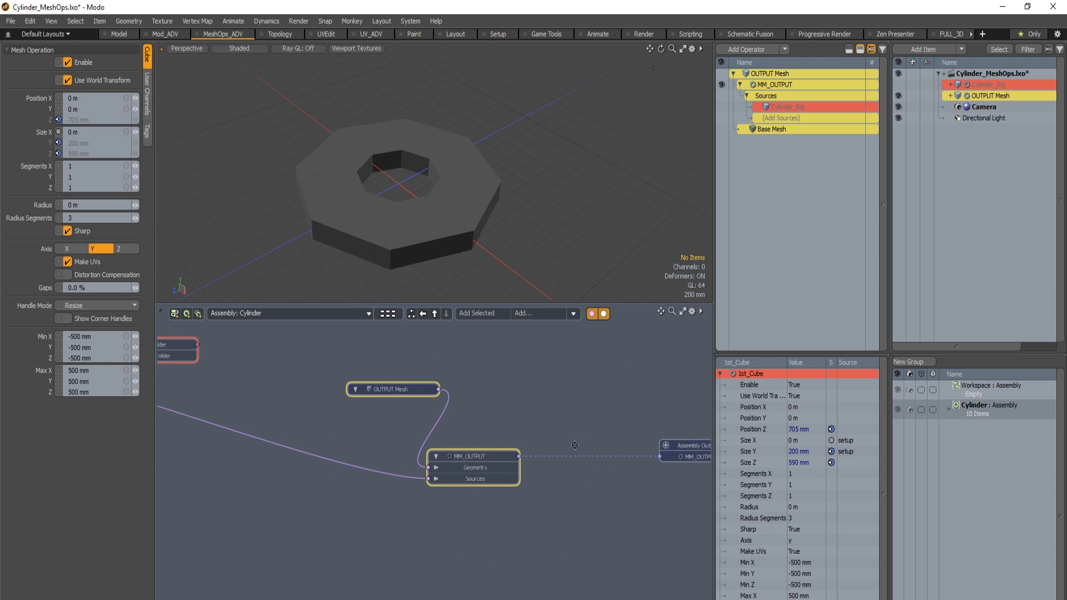
middle_drag(513, 436, 380, 457)
middle_drag(215, 428, 579, 451)
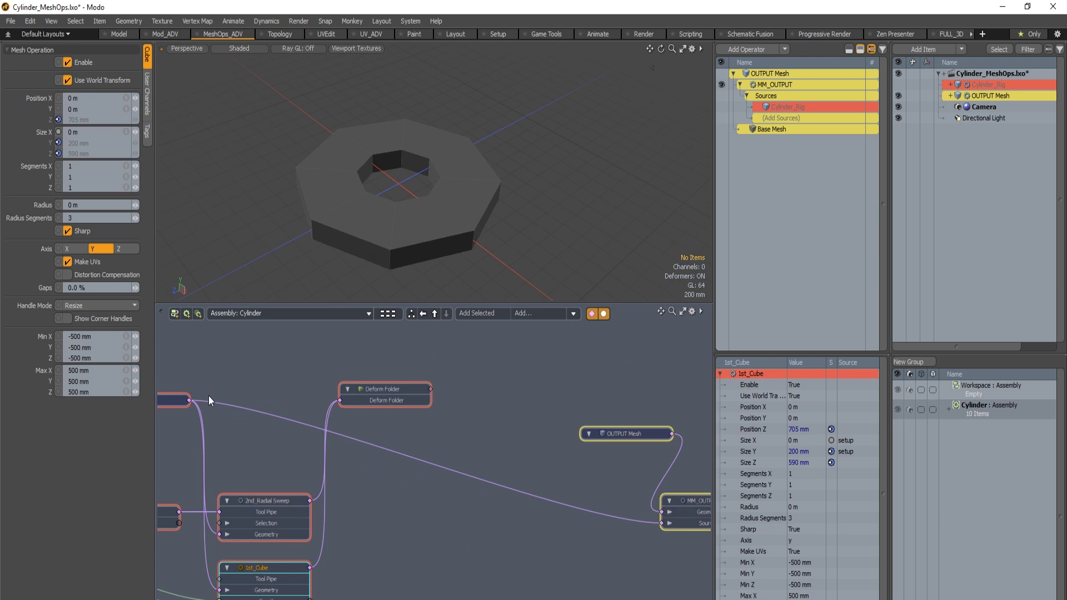
middle_drag(314, 420, 412, 420)
click(262, 405)
middle_drag(601, 446, 234, 414)
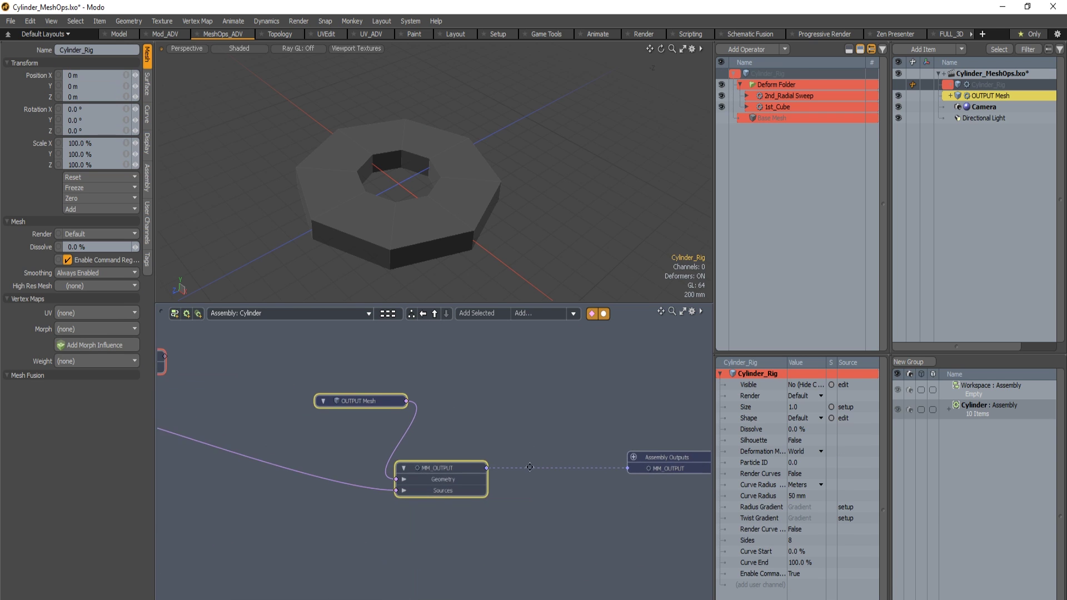
middle_drag(429, 460, 364, 460)
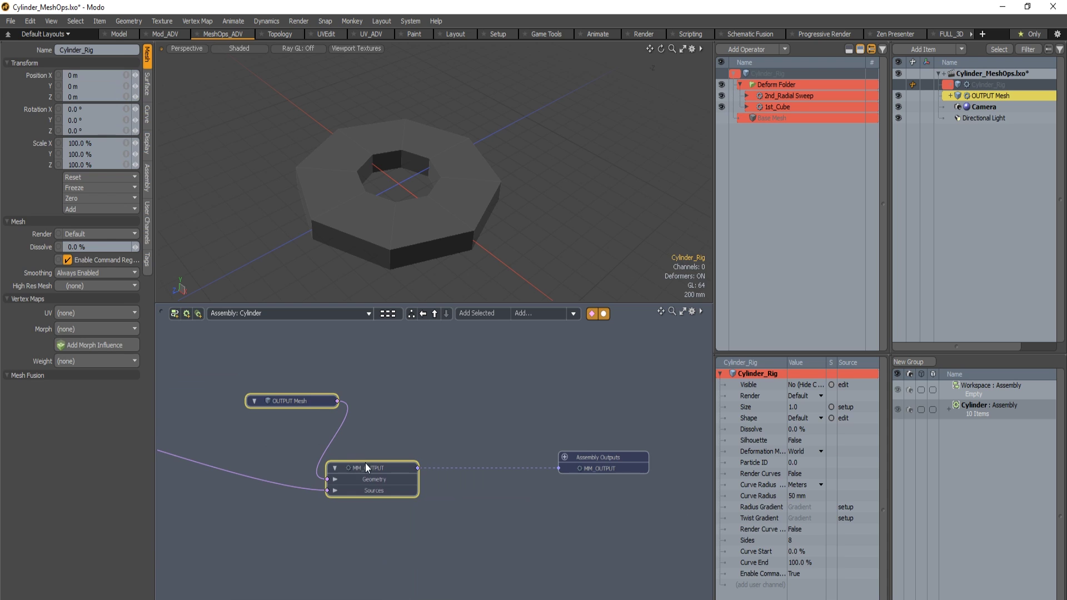
click(366, 469)
middle_drag(402, 478, 328, 479)
scroll(374, 441, up, 2)
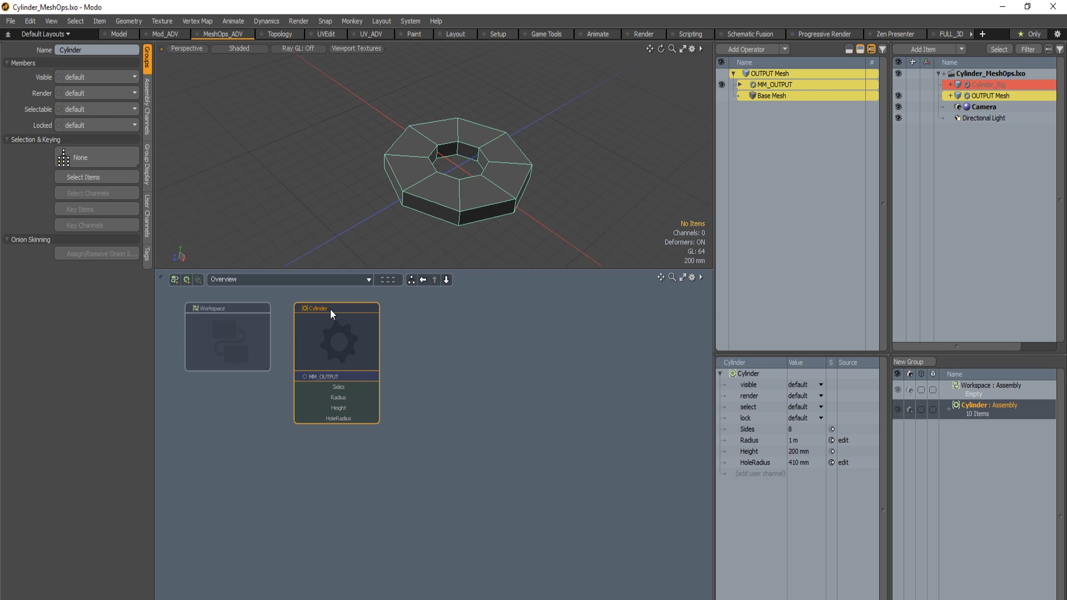
Hide OUTPUT Mesh temporarily, check the Cylinder_Rig and OUTPUT Mesh items, and make OUTPUT Mesh visible again.
click(898, 95)
click(950, 96)
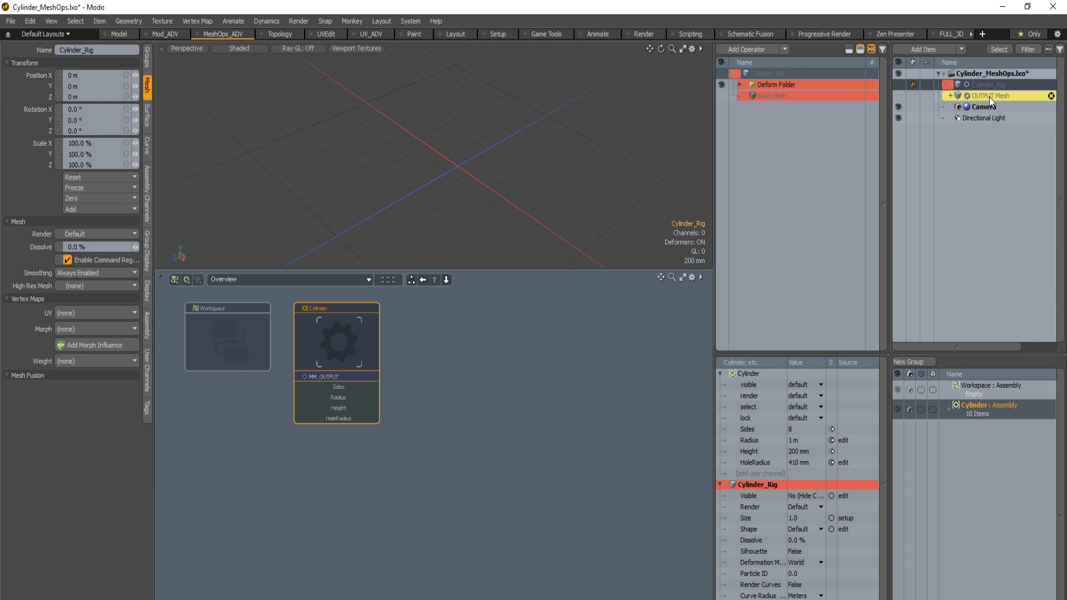
click(989, 88)
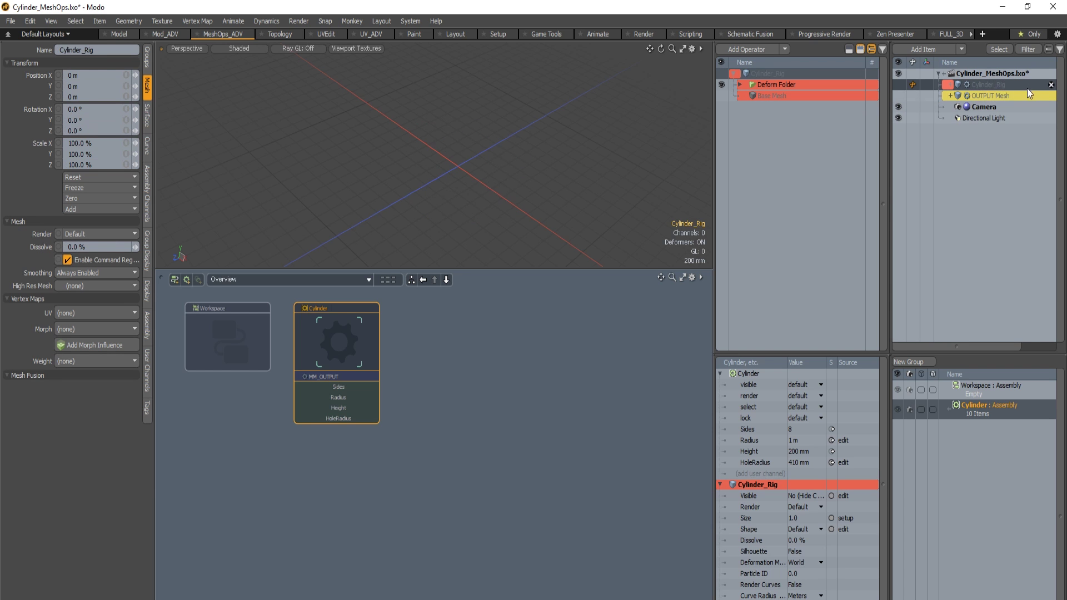
click(1020, 98)
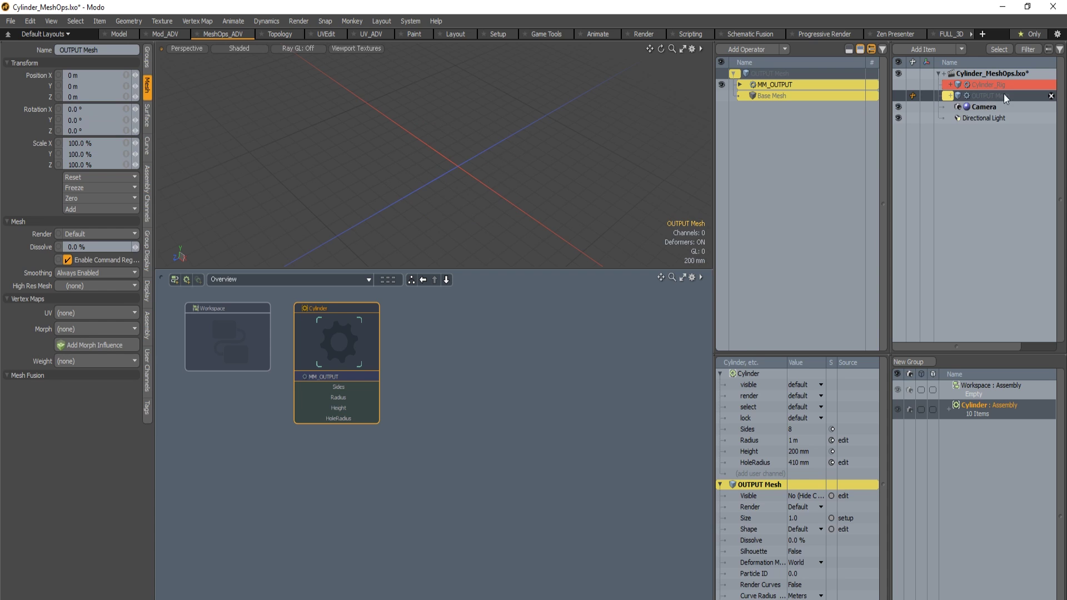
click(506, 402)
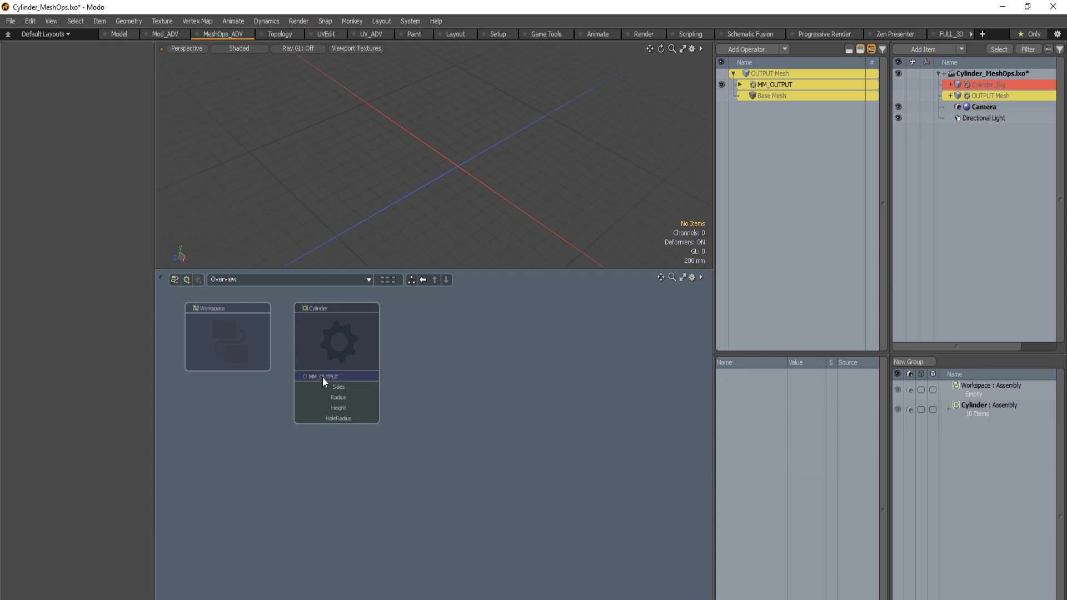
click(357, 313)
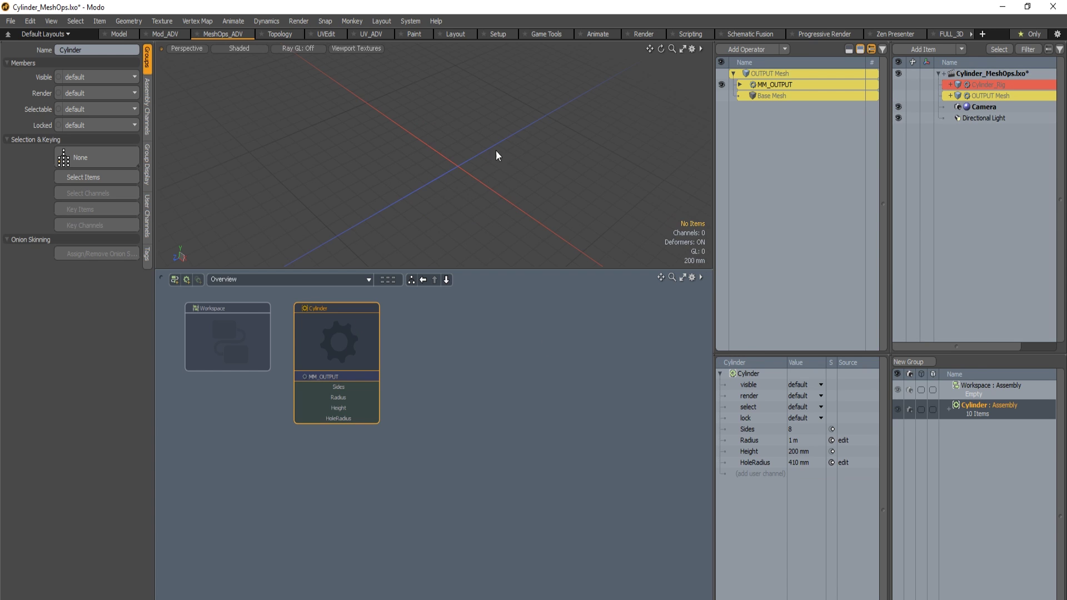
click(899, 96)
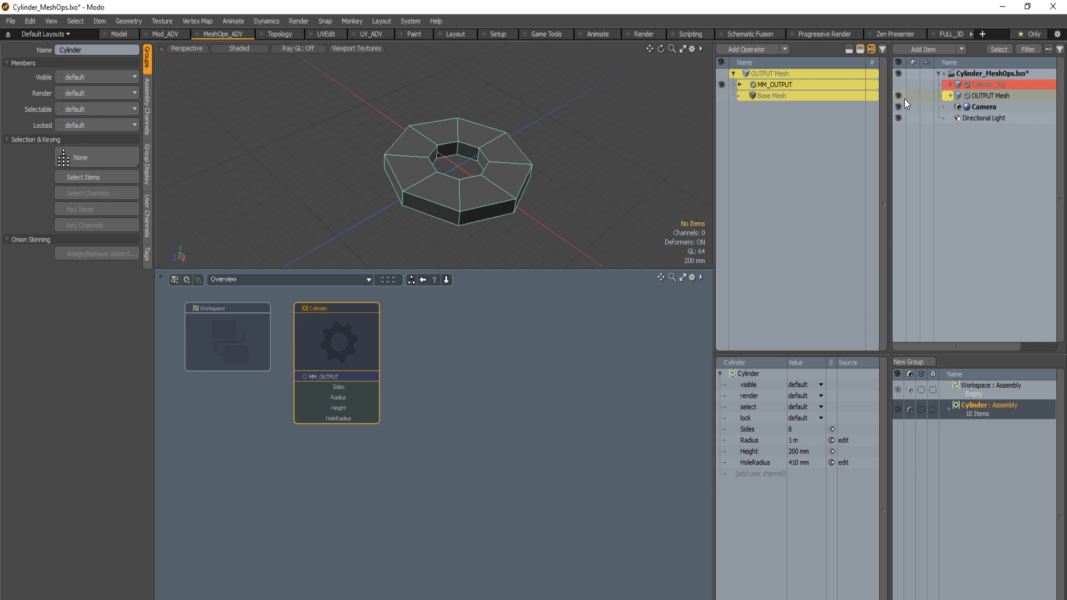
Hide OUTPUT Mesh so that both assembly meshes are hidden, leaving OUTPUT Mesh selected.
click(987, 97)
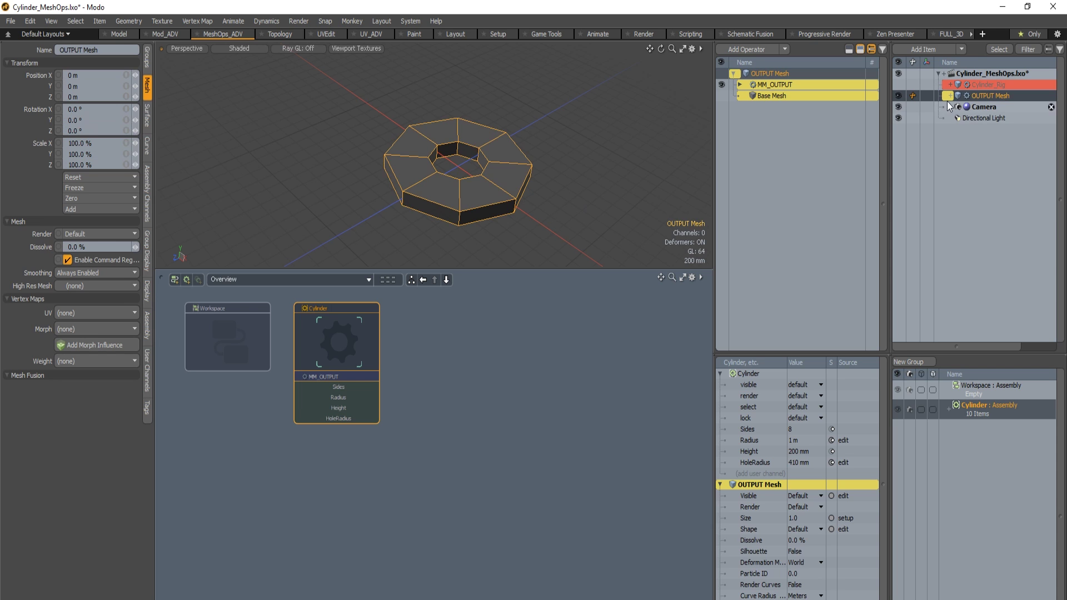
click(896, 97)
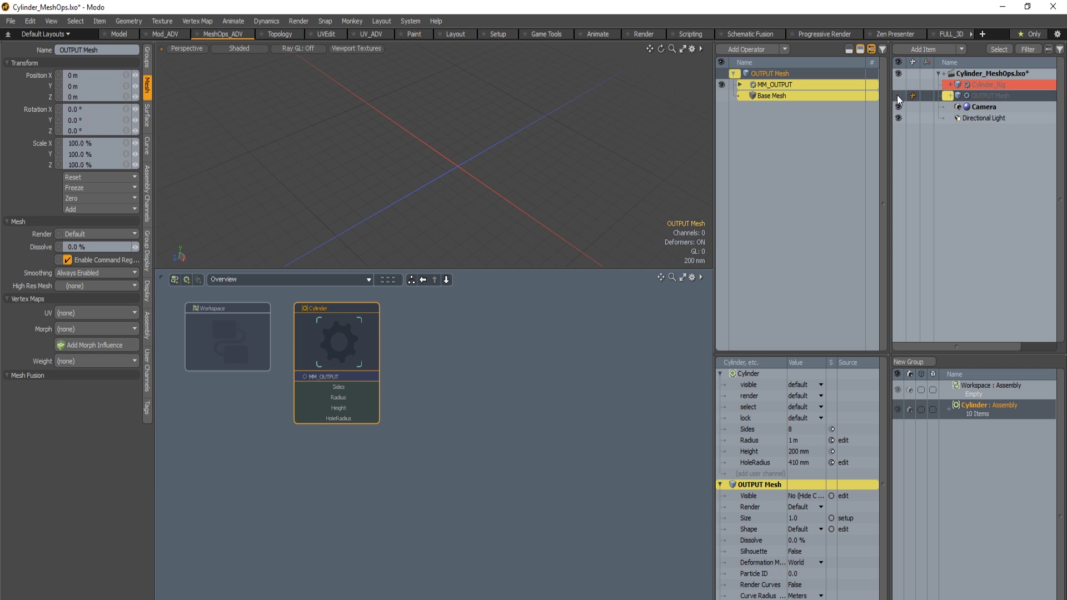
click(989, 89)
click(984, 98)
Collapse the Cylinder assembly to an item of type Mesh Operation with MM_OUTPUT as its source.
double_click(348, 326)
click(397, 358)
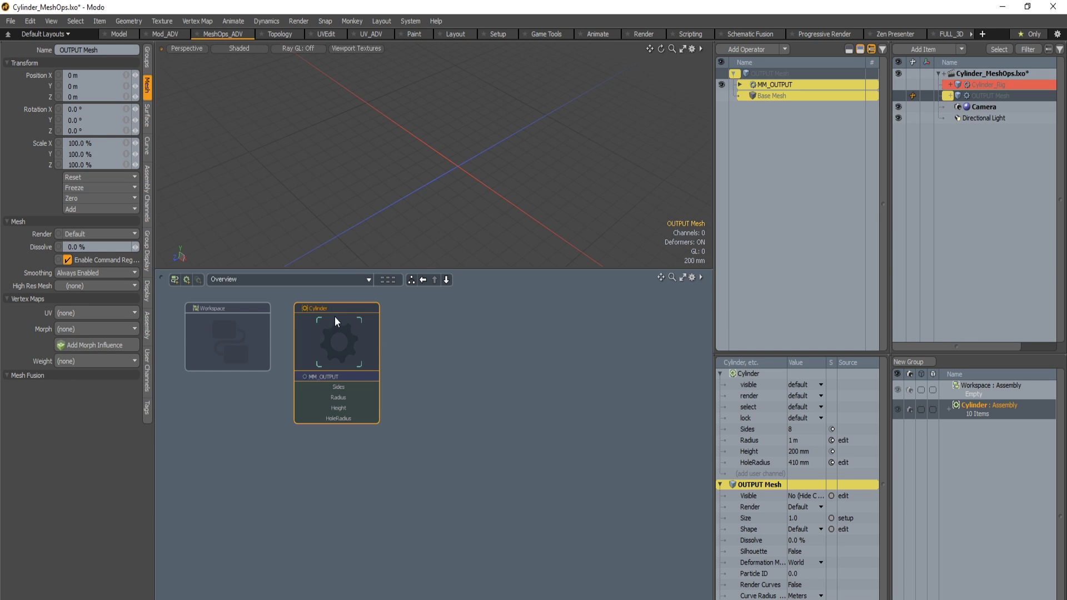
right_click(341, 315)
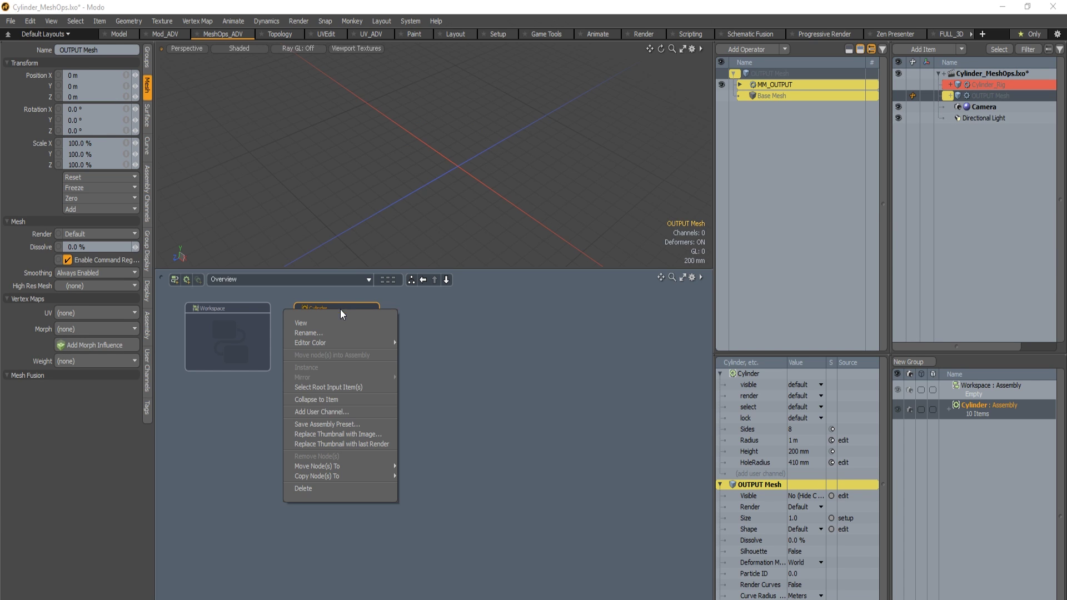
click(337, 400)
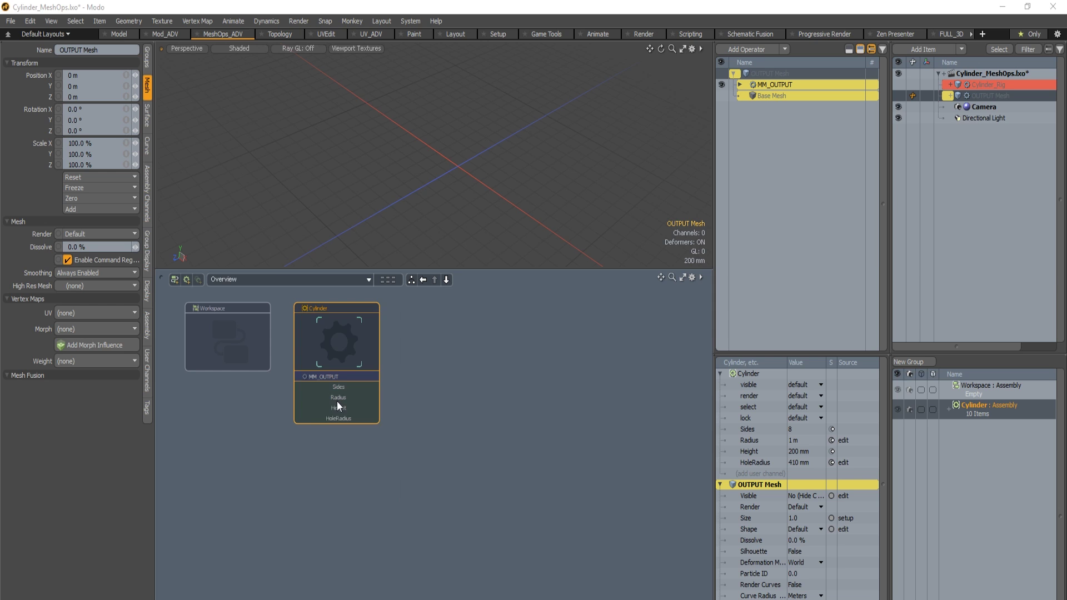
drag(465, 447, 560, 335)
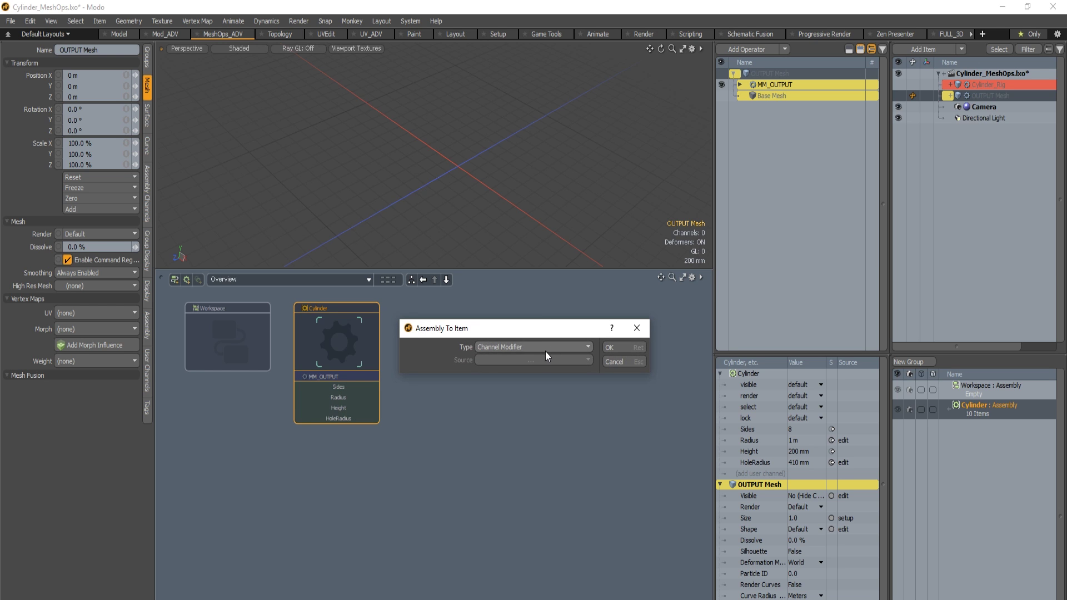
click(553, 351)
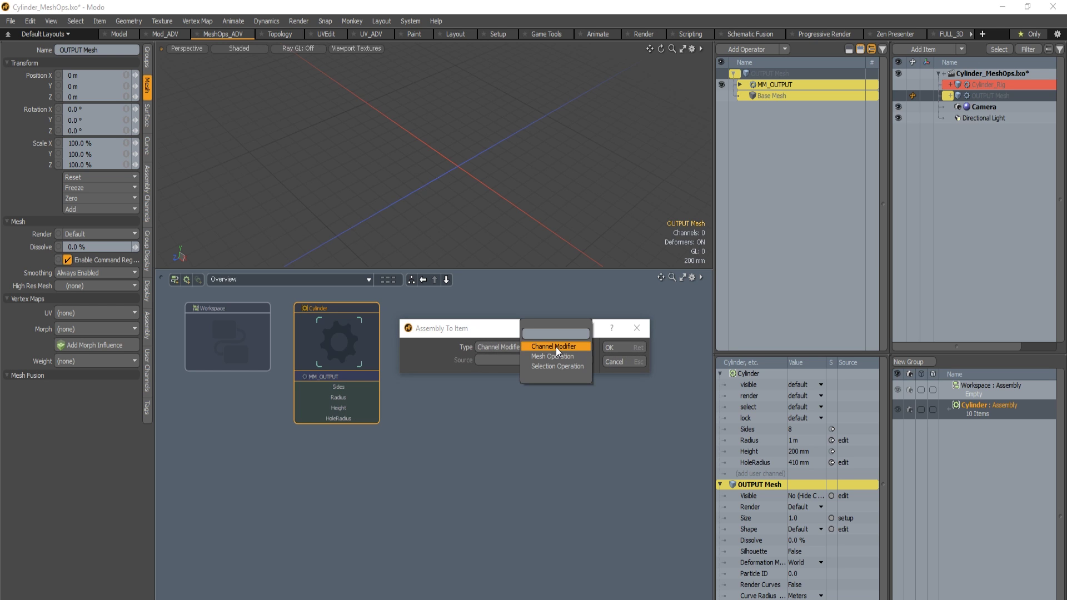
click(556, 357)
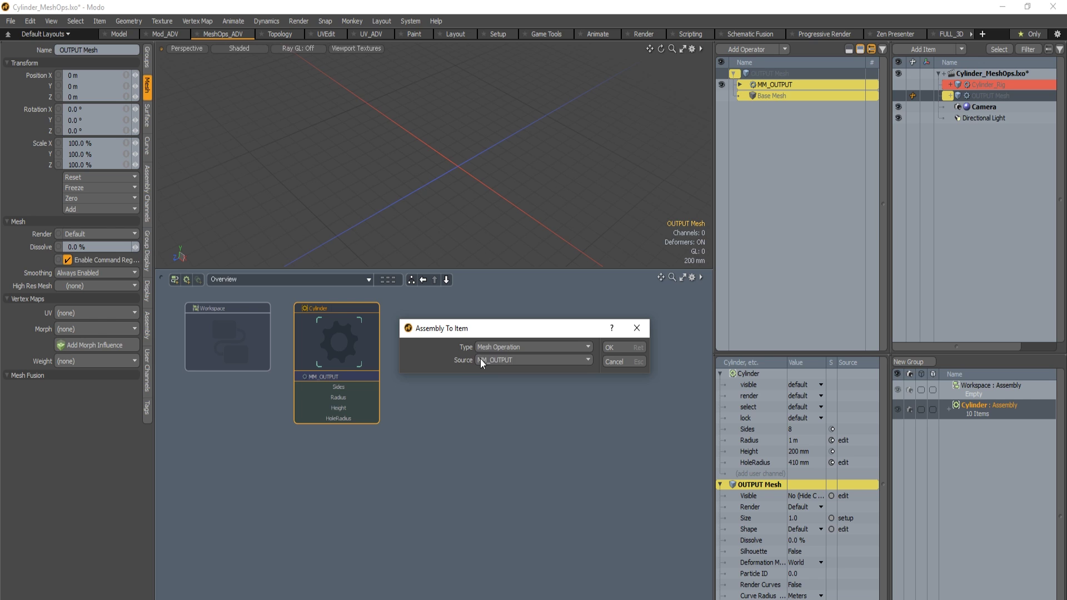
click(510, 361)
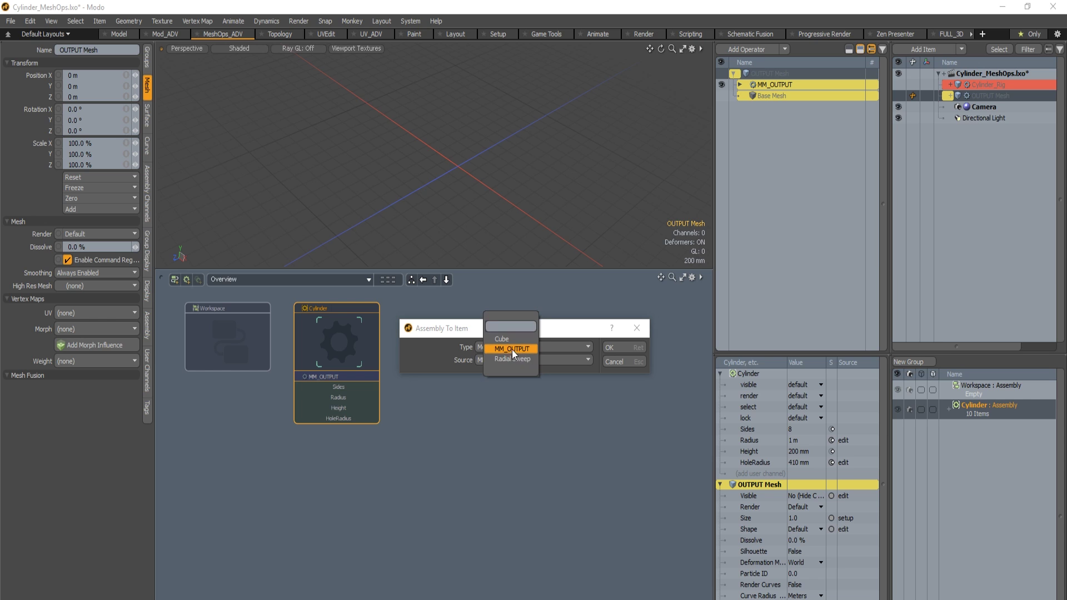
click(516, 354)
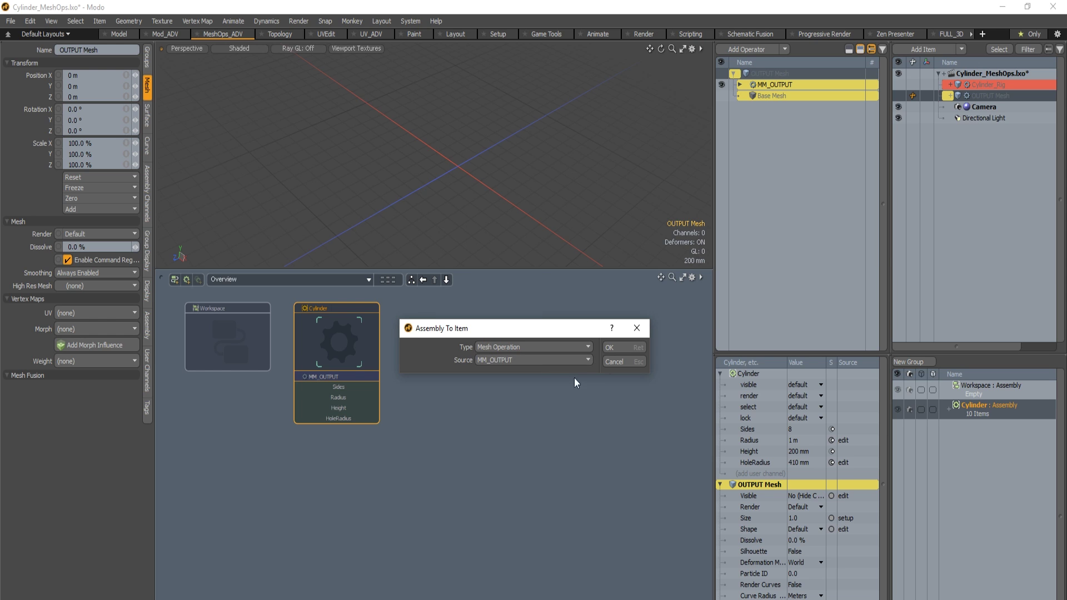
click(625, 354)
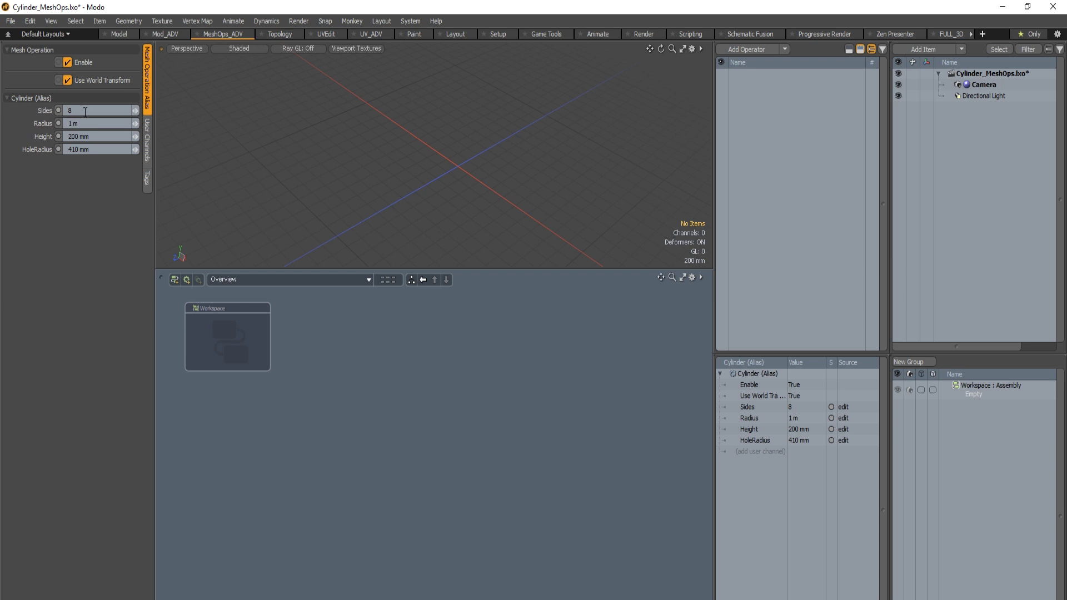
Save the collapsed alias as assembly preset SMO_Cylinder.lxp in the kit's SMO_AssembliesAliases folder, replacing the existing file.
click(11, 22)
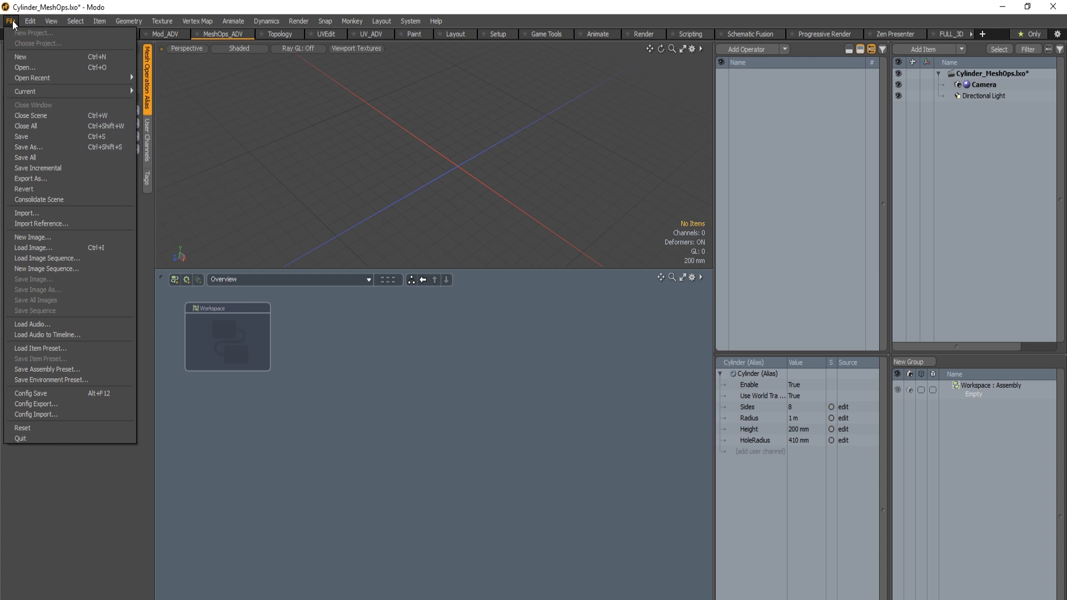
click(94, 370)
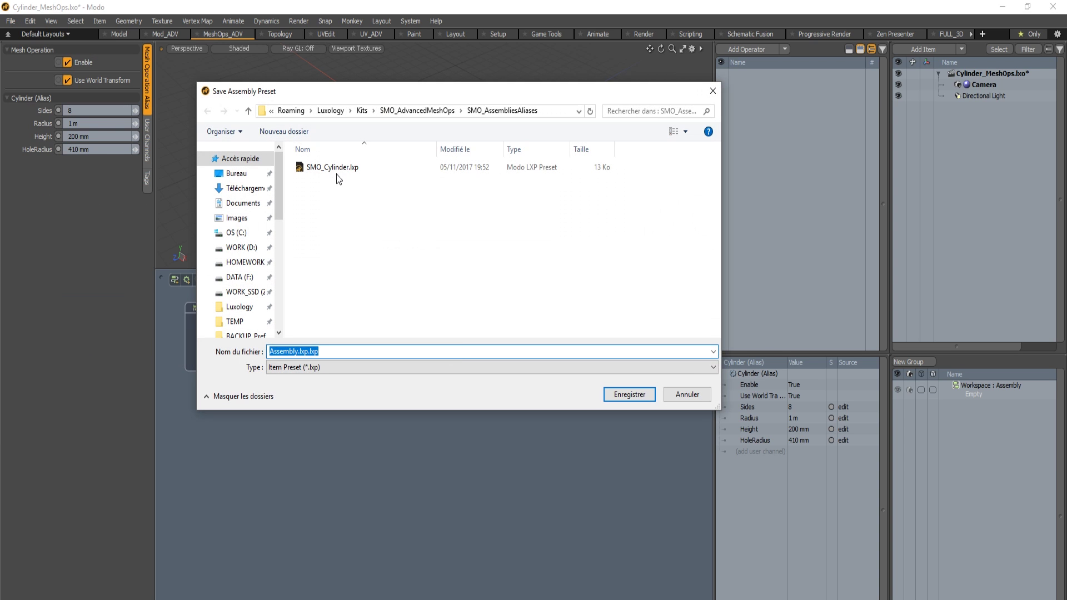
click(336, 171)
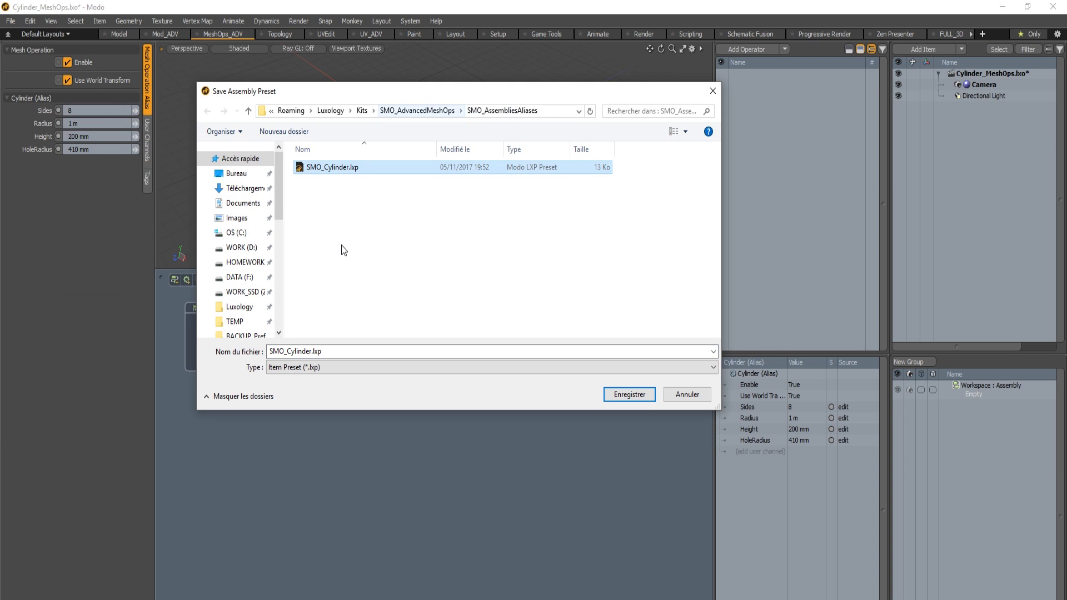
click(550, 111)
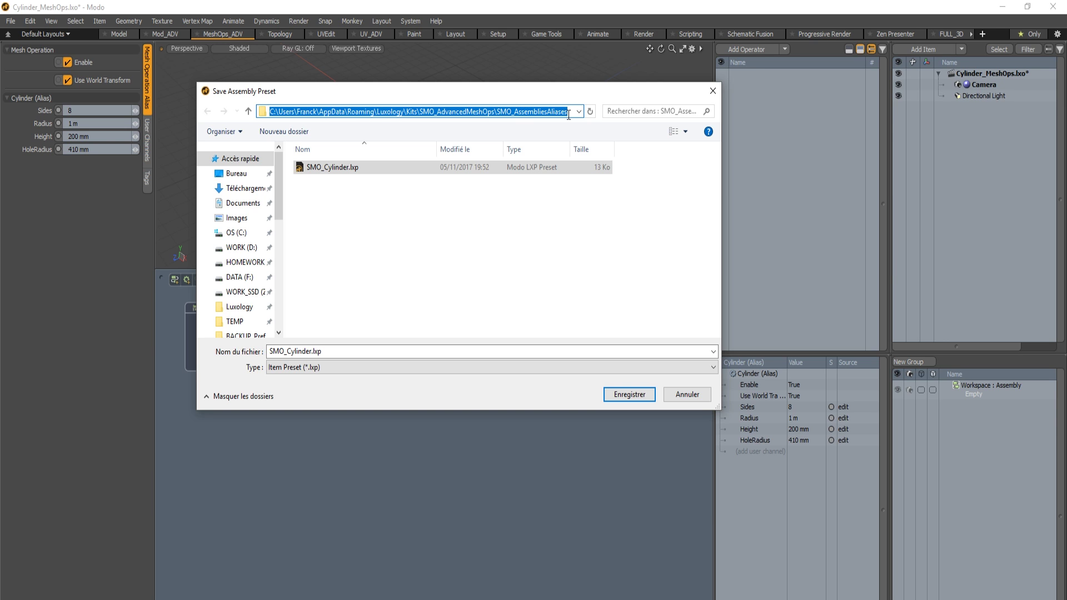
click(372, 227)
click(340, 169)
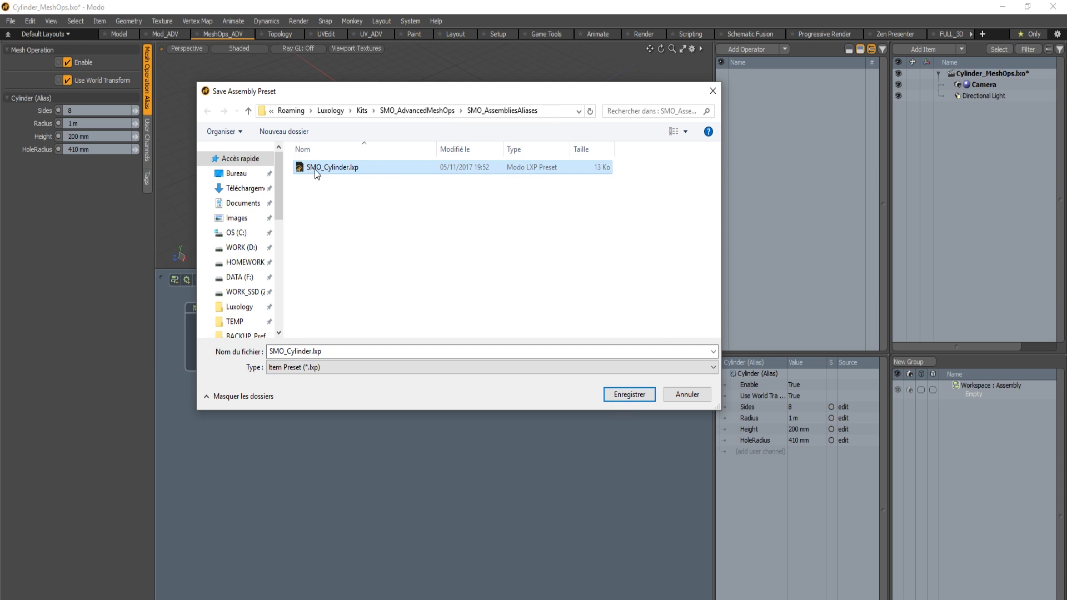
click(638, 397)
click(565, 343)
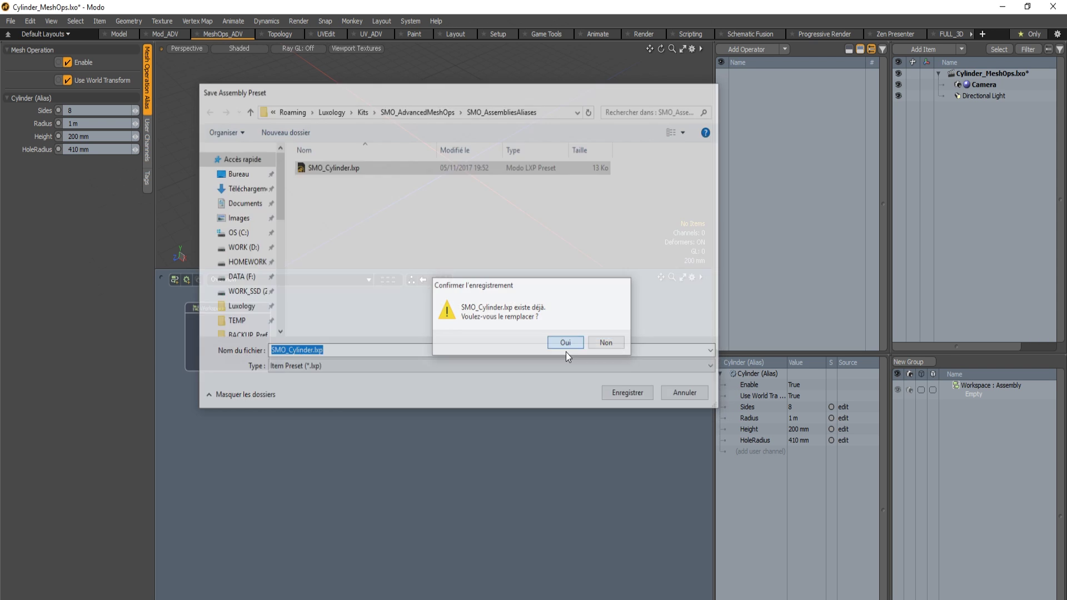